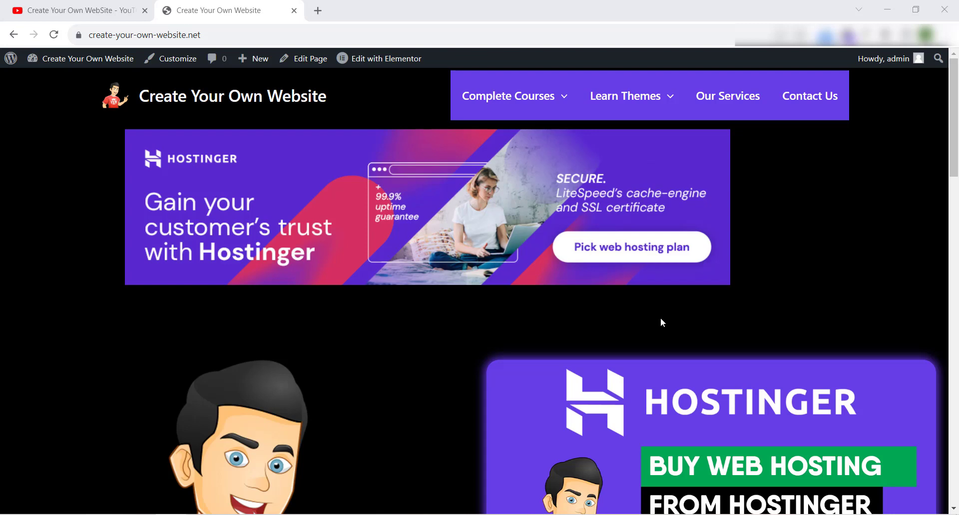
left_click(47, 10)
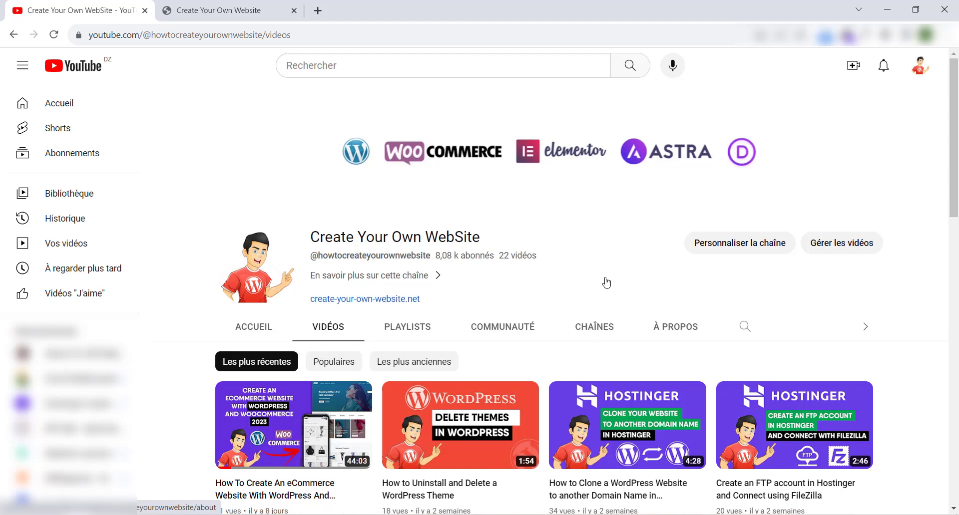
key("ctrl+Tab")
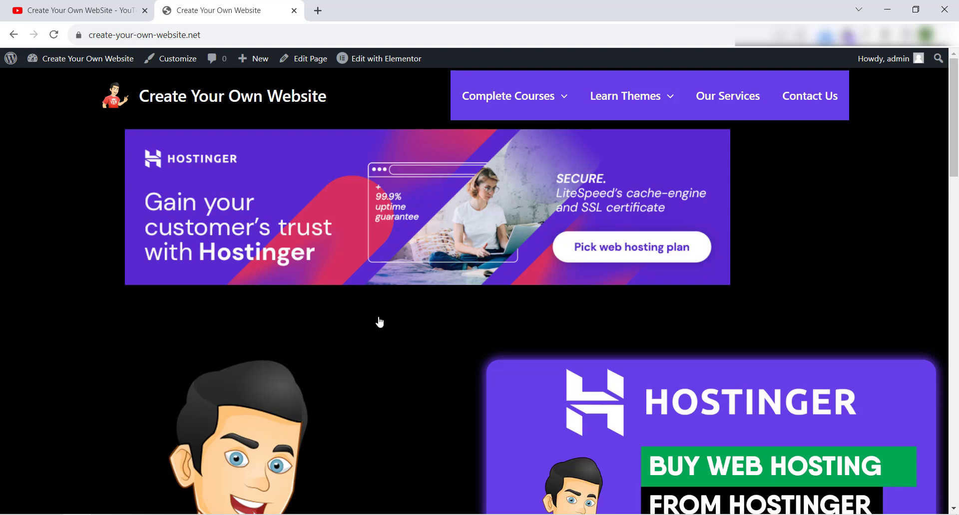
- Switch to the other browser window and search Google for "google adsense"
mouse_move(134, 507)
left_click(175, 471)
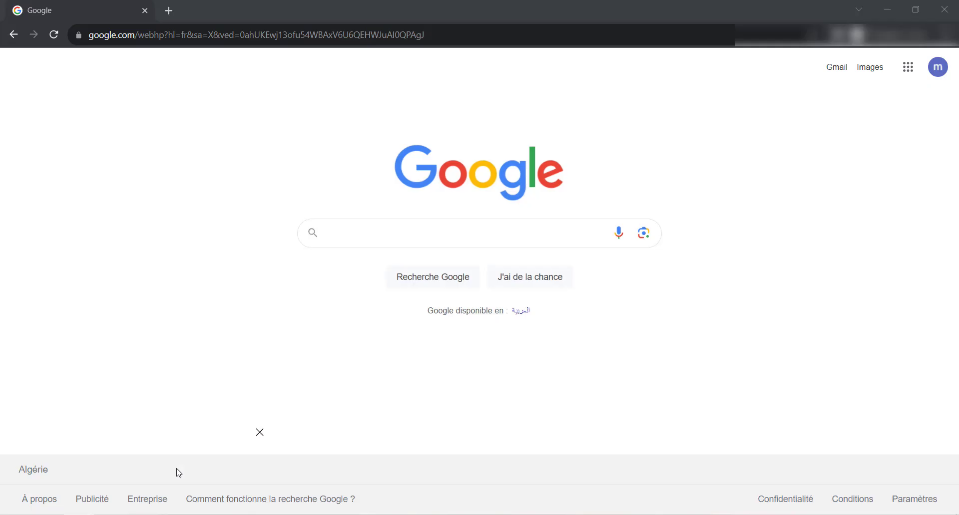
left_click(451, 229)
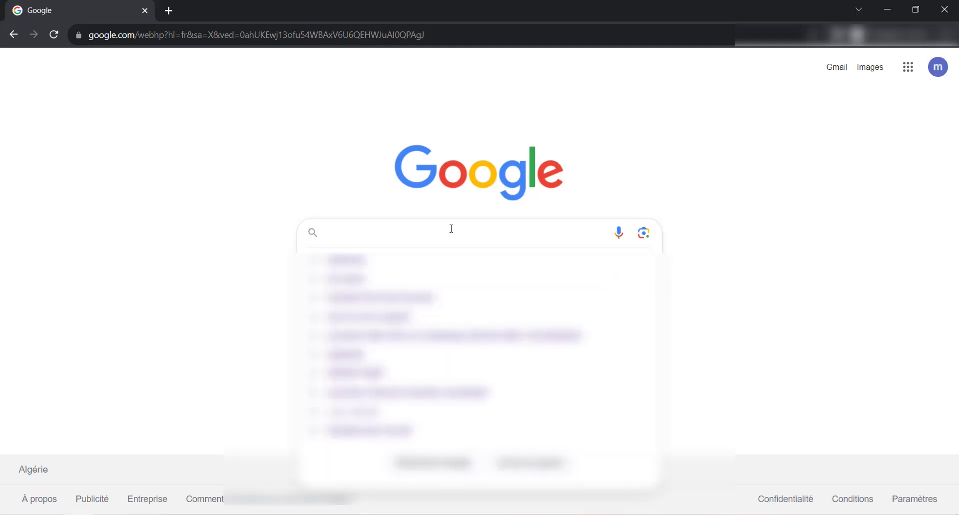
type("google ads")
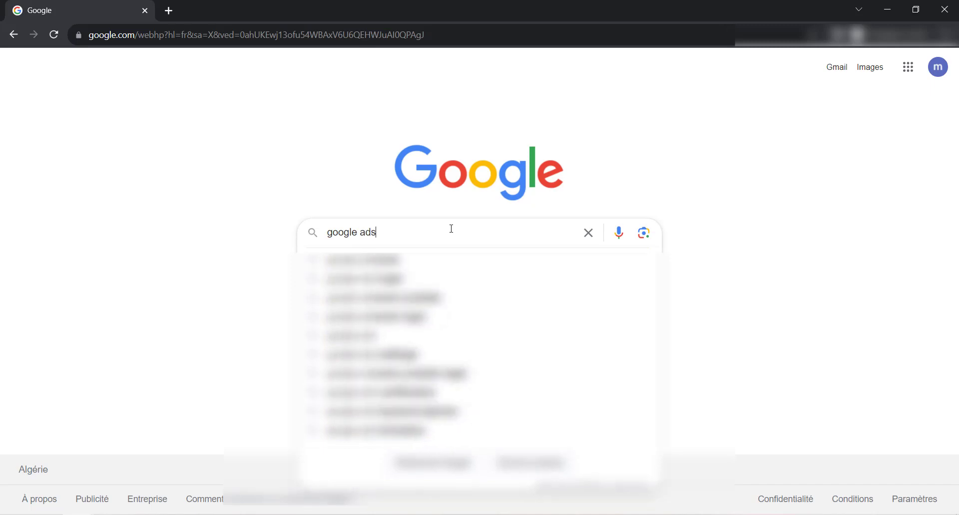
type("ense")
key("Return")
- Open the Google AdSense sign-in result and choose the account to sign in with
scroll(464, 220, "down", 2)
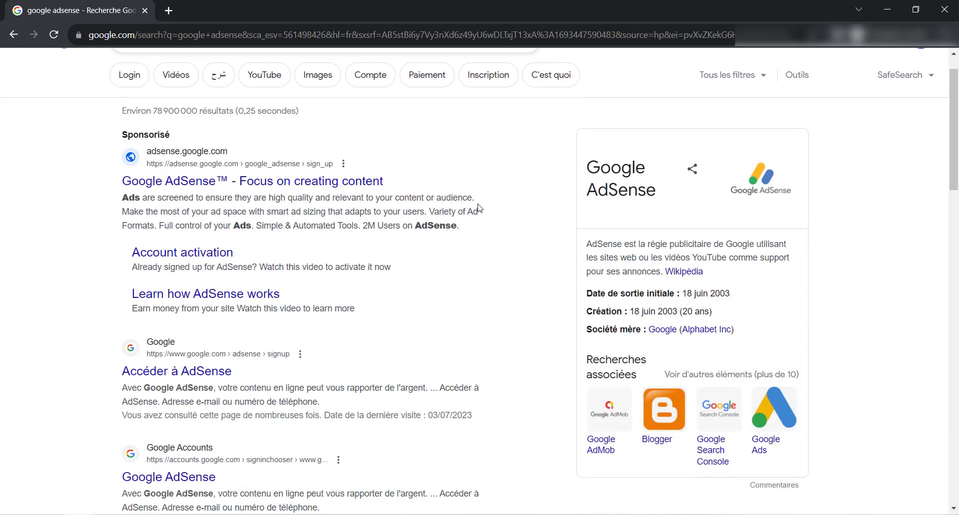
left_click(188, 350)
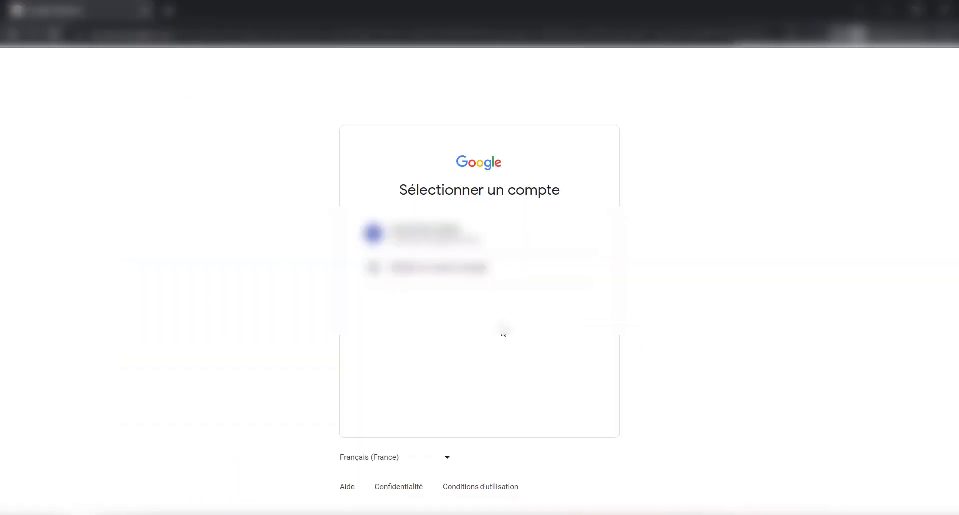
left_click(494, 246)
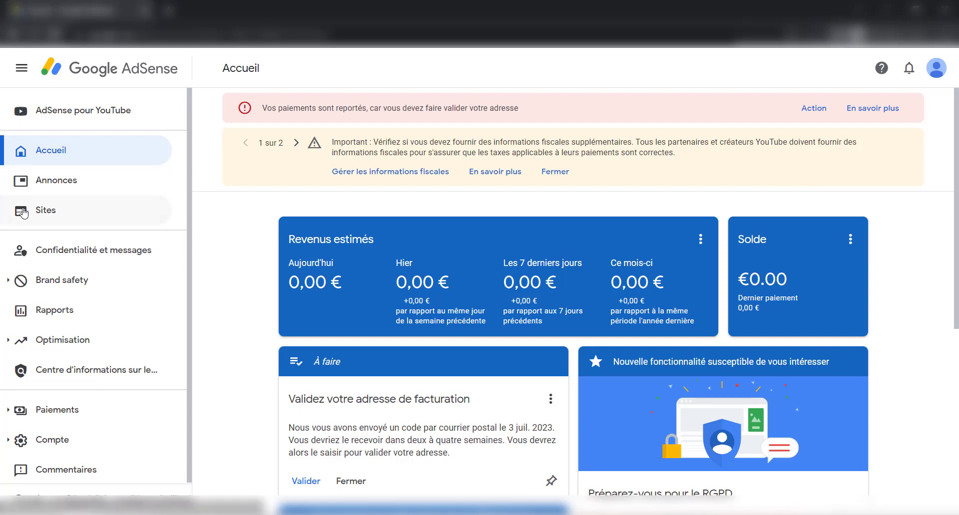
- Start adding a new site in the AdSense Sites section and copy the create-your-own-website.net address from the website's browser window
left_click(167, 218)
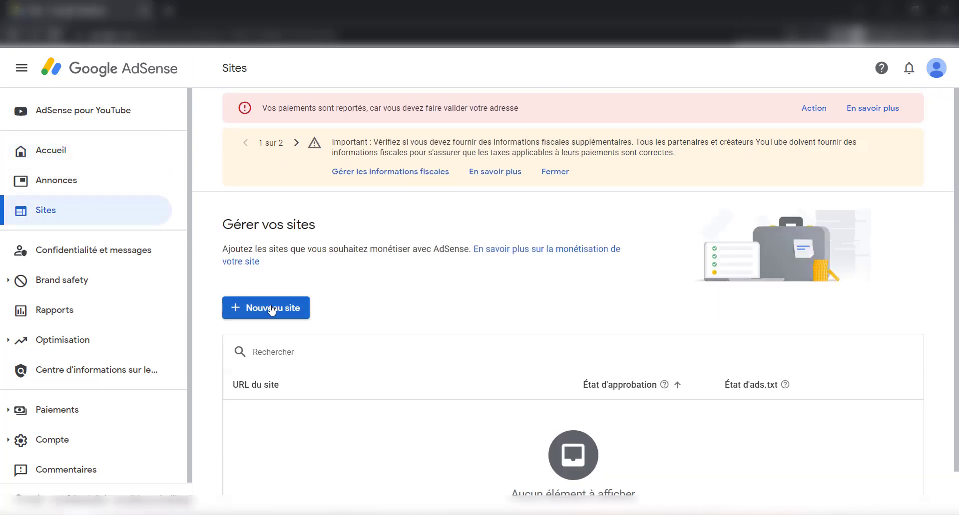
left_click(271, 311)
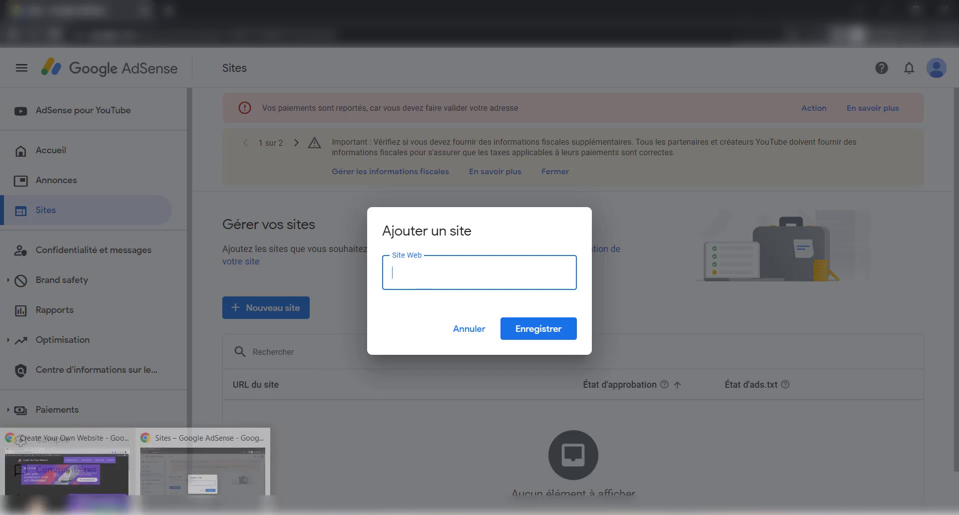
left_click(100, 475)
left_click(195, 35)
key("ctrl+c")
right_click(202, 36)
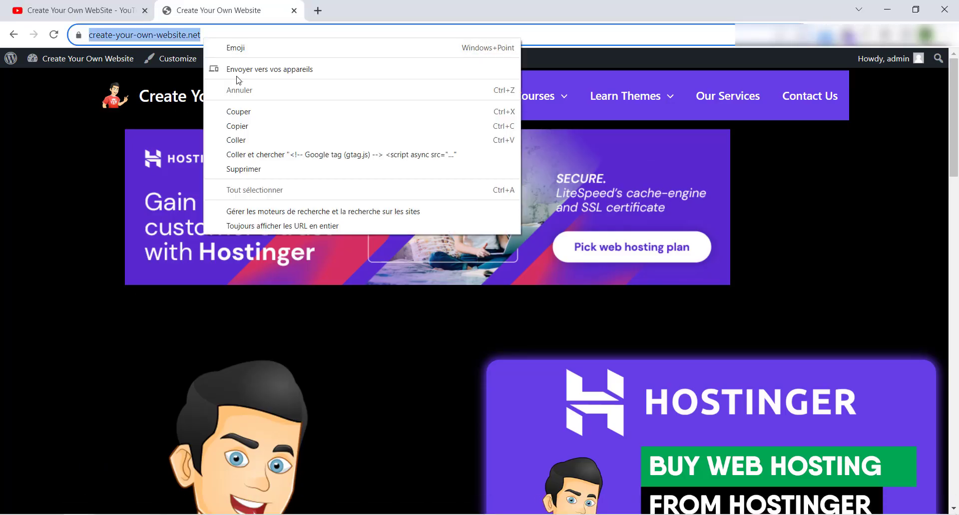
left_click(263, 126)
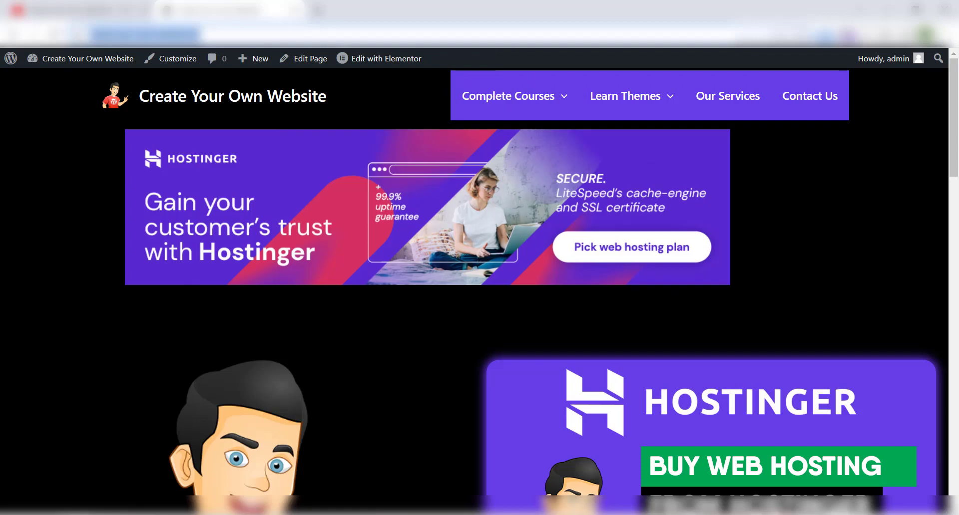
left_click(200, 467)
right_click(444, 277)
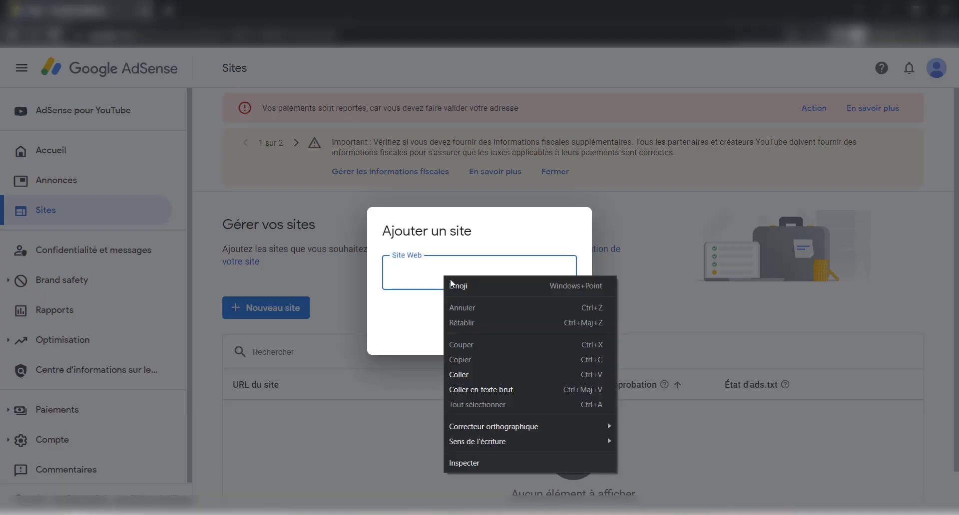
left_click(472, 374)
left_click(543, 329)
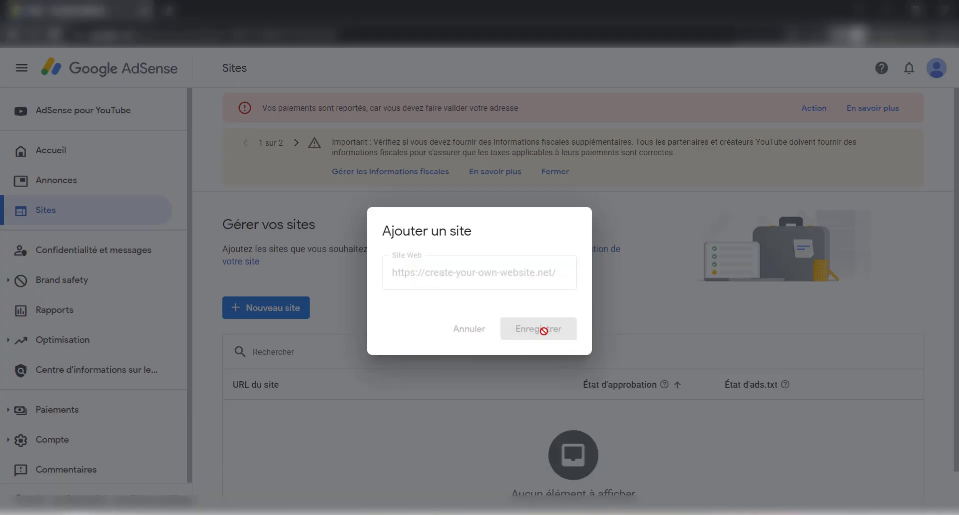
- Copy the AdSense code for connecting the site, and open the website's WordPress dashboard
scroll(531, 263, "down", 1)
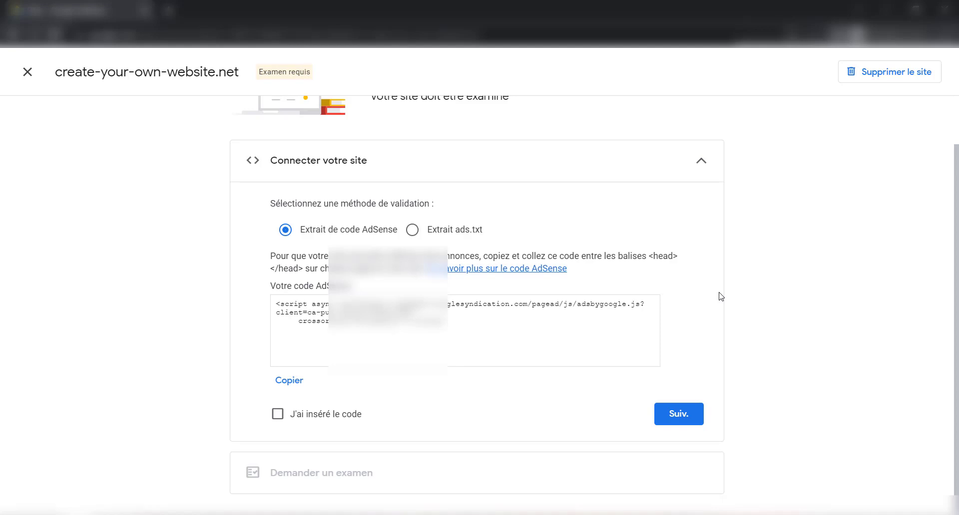
left_click(282, 382)
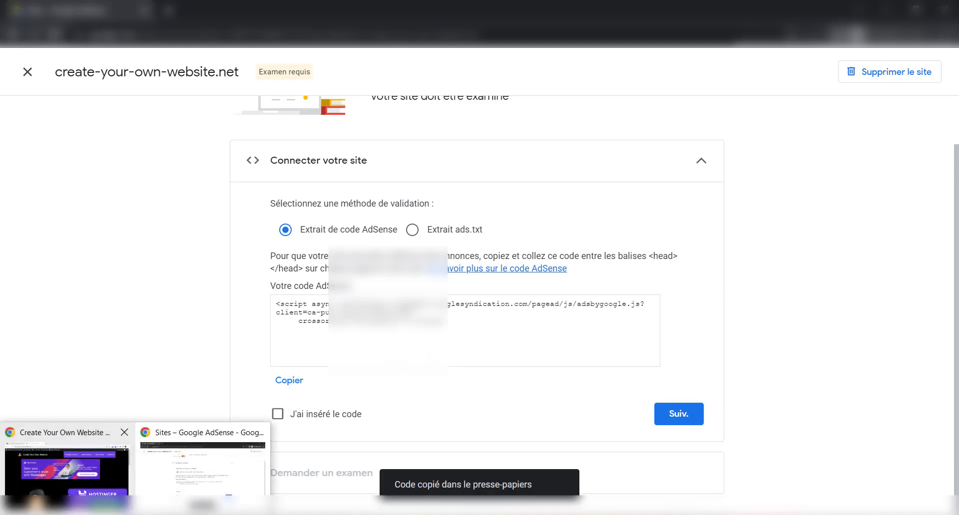
left_click(65, 475)
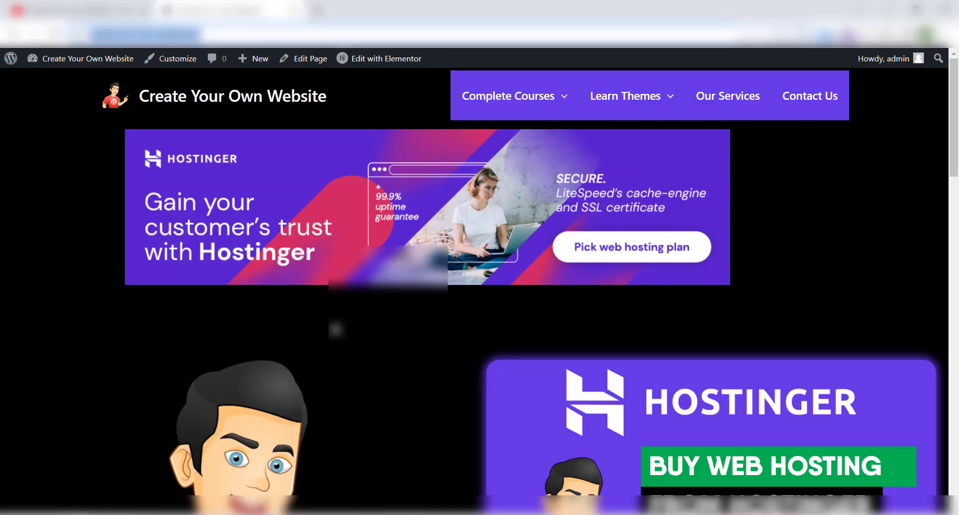
mouse_move(72, 63)
left_click(75, 79)
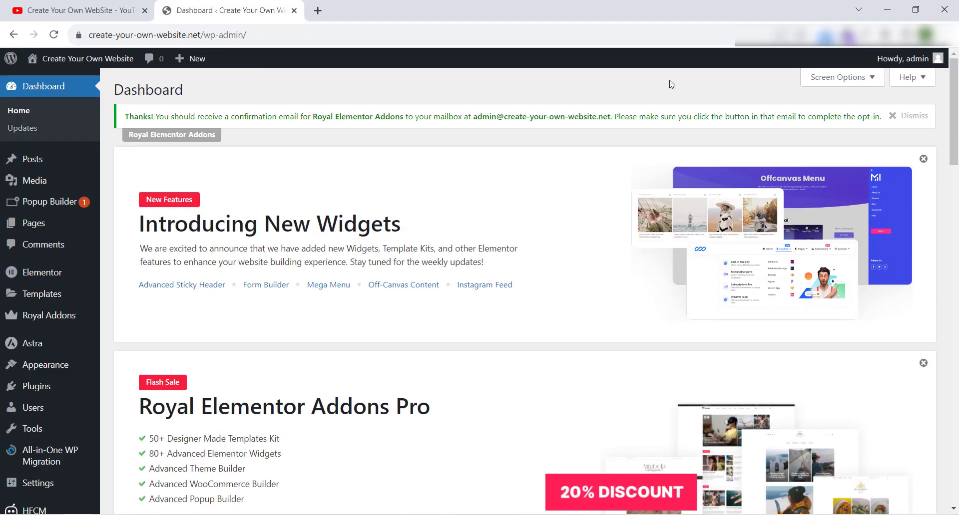
- Open the WordPress Theme File Editor, accept its warning, and open the Astra theme's header.php file
scroll(356, 305, "down", 1)
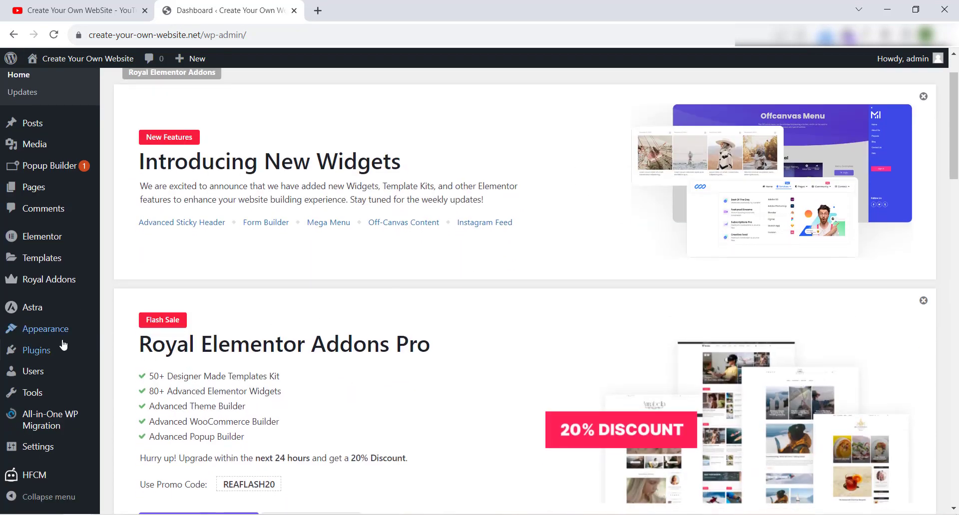
mouse_move(47, 334)
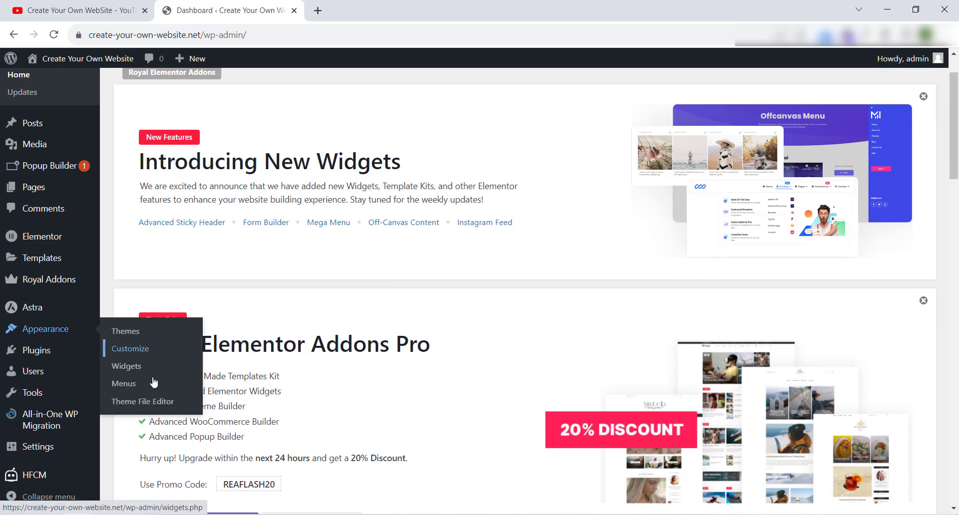
left_click(142, 407)
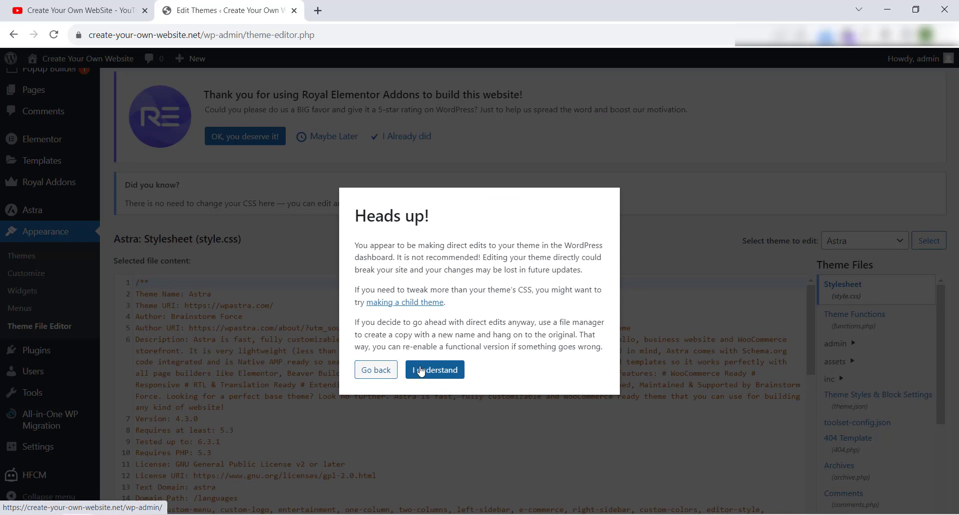
left_click(425, 370)
scroll(634, 250, "down", 2)
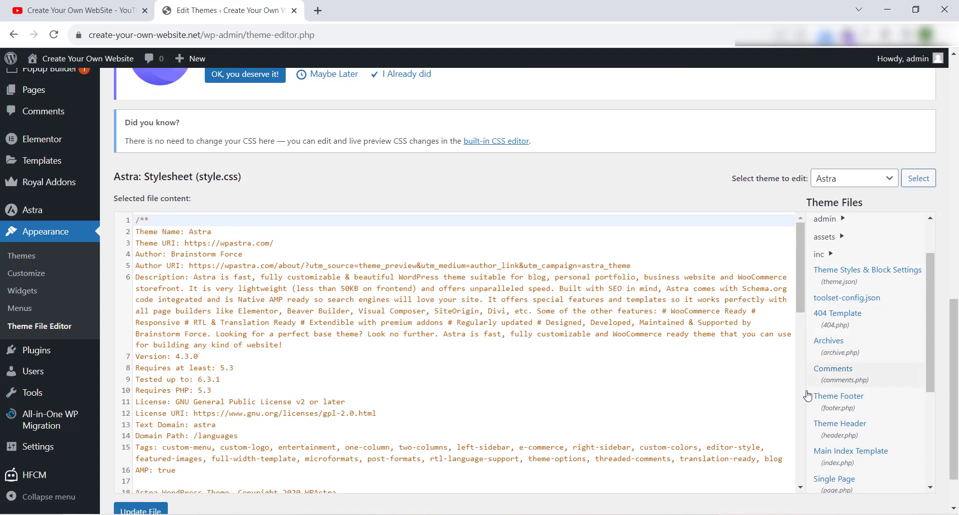
scroll(859, 330, "down", 1)
scroll(854, 343, "down", 1)
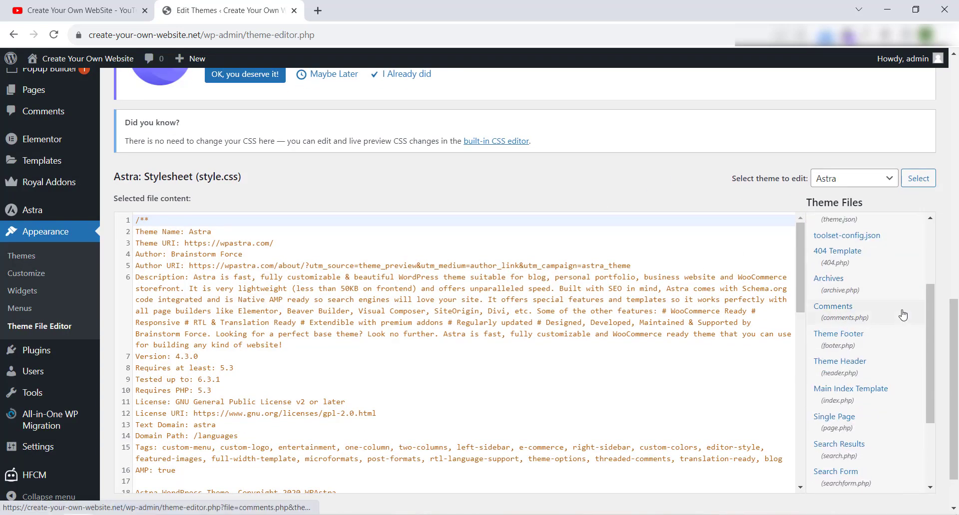
left_click(863, 365)
- Add five blank lines at the end of the Astra theme's header.php
scroll(580, 315, "down", 10)
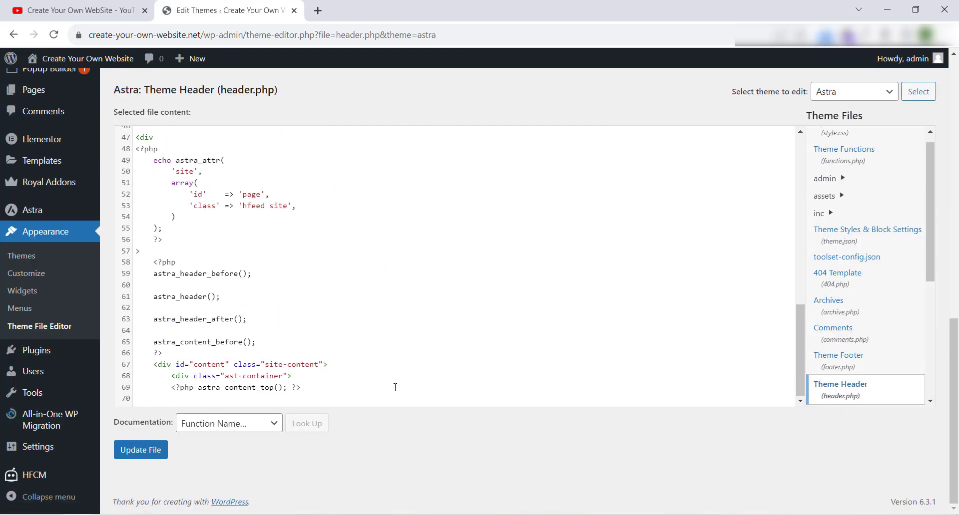
left_click(353, 399)
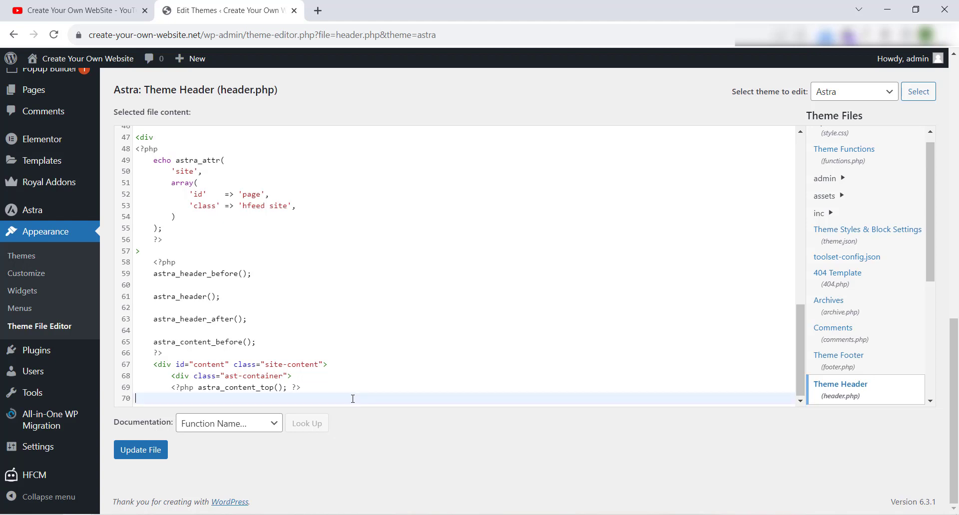
key("Return")
key("Return")
key("Return")
key("Return")
key("Return")
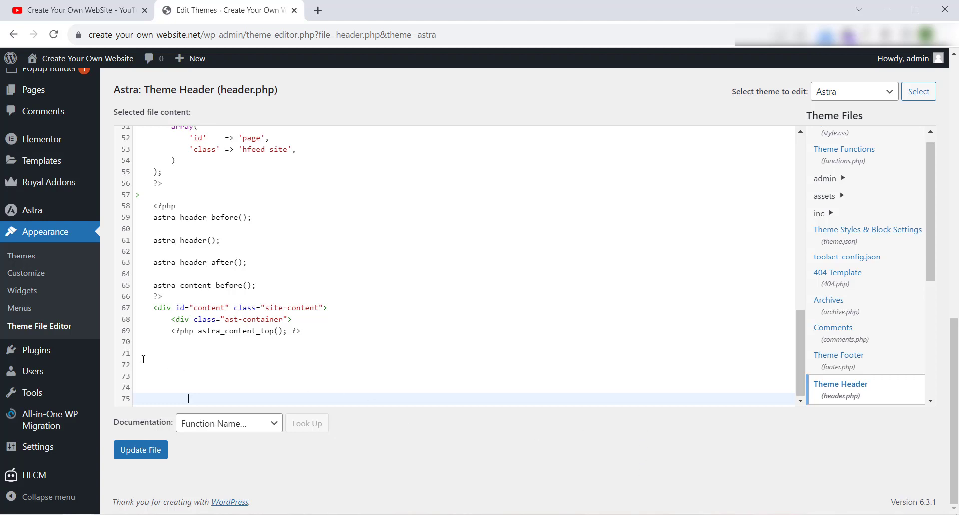
- Leave the theme editor without saving and search the new plugins for "Header Footer Code Manager"
mouse_move(44, 352)
left_click(123, 370)
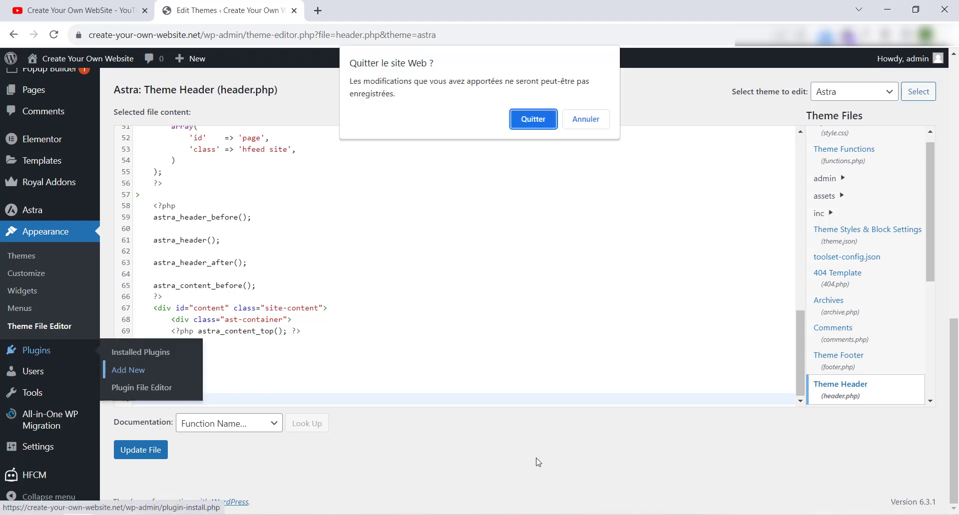
left_click(534, 118)
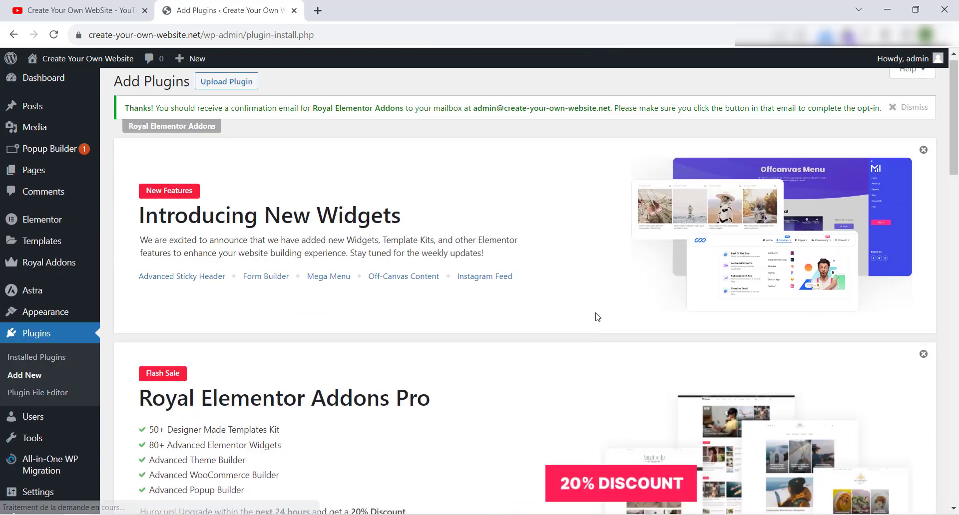
scroll(595, 316, "down", 12)
left_click(789, 141)
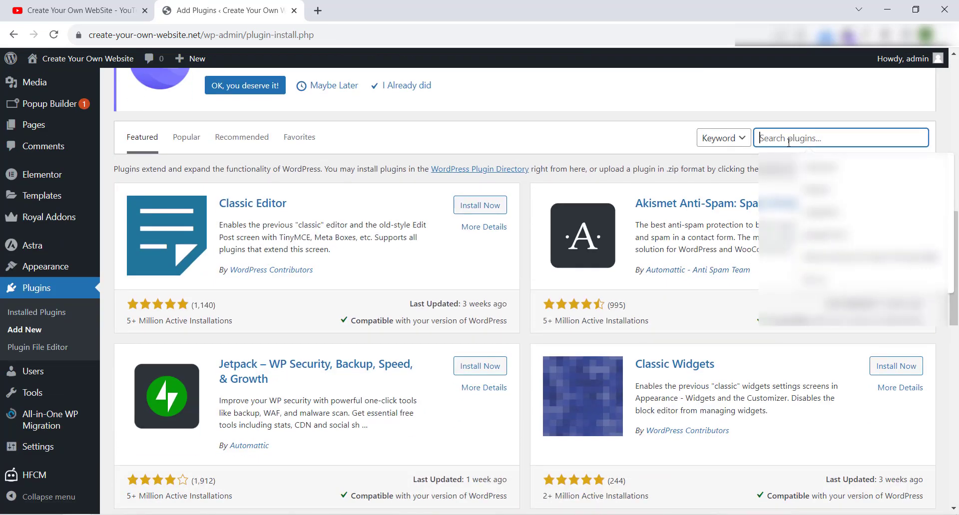
type("Header Foo")
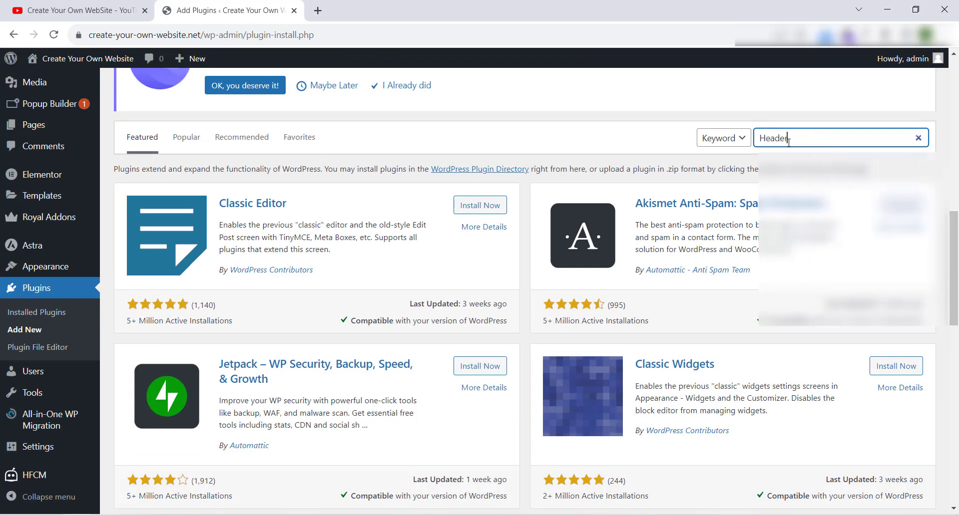
type("ter Code Manager")
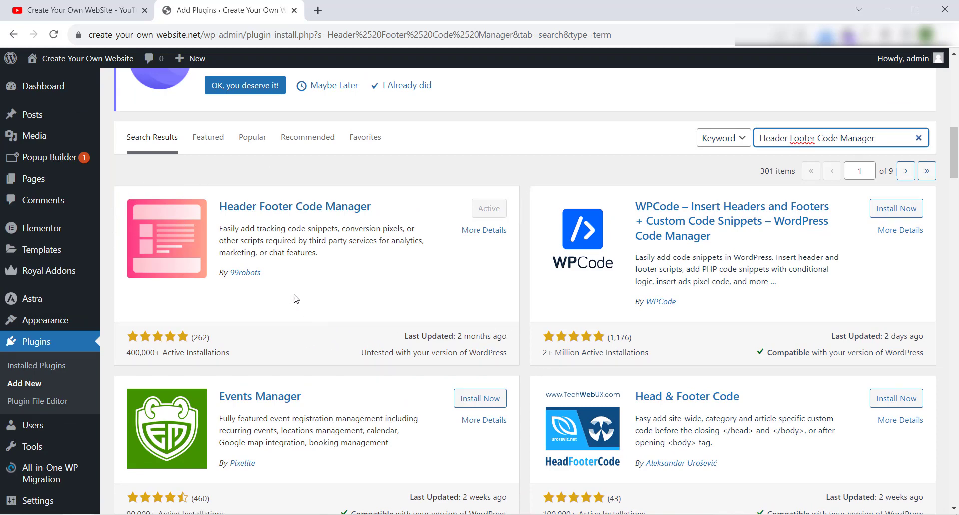
- Start a new Header Footer Code Manager snippet and name it "google adsense code"
scroll(394, 216, "down", 3)
mouse_move(47, 480)
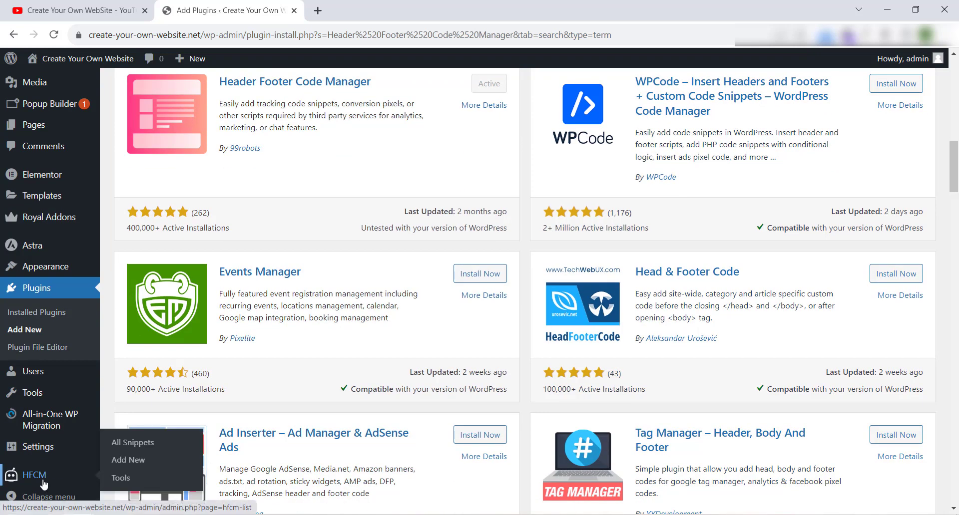
left_click(128, 460)
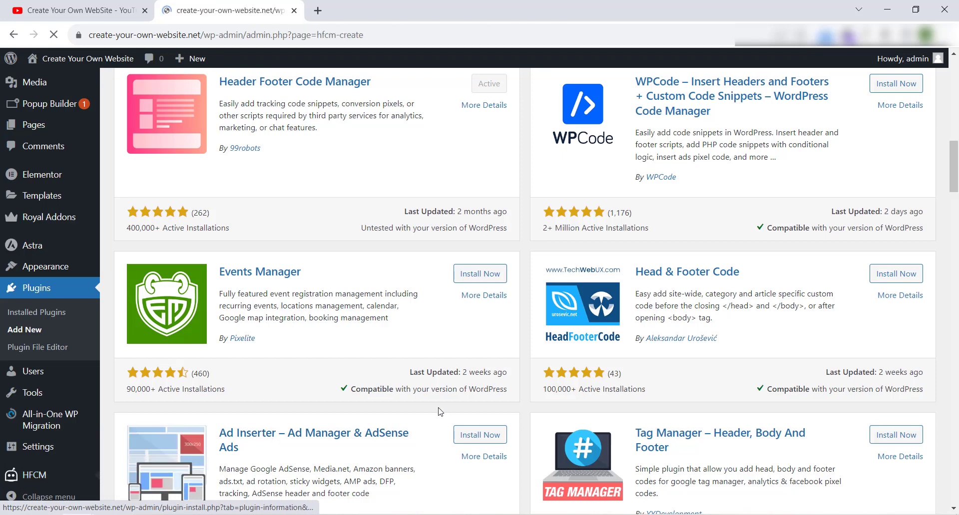
scroll(428, 400, "down", 5)
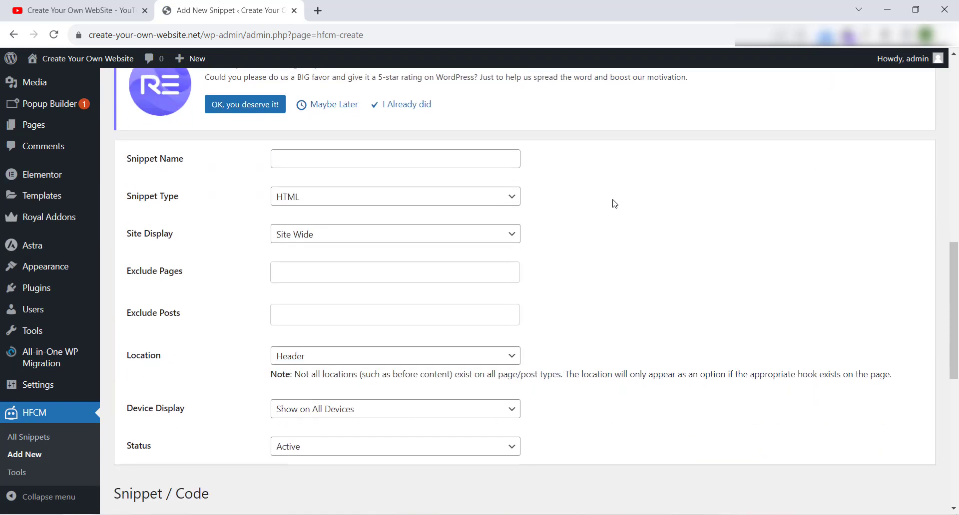
left_click(424, 160)
type("g")
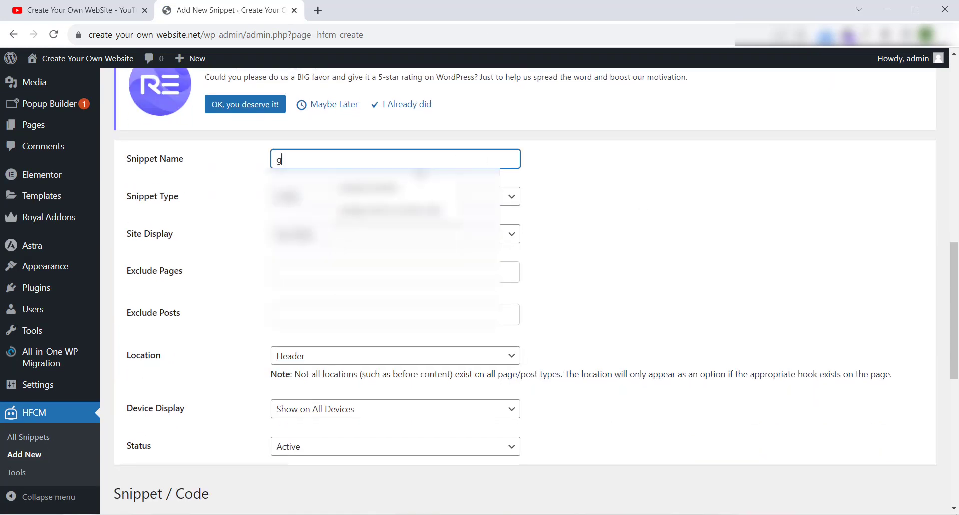
type("oogle adsense code")
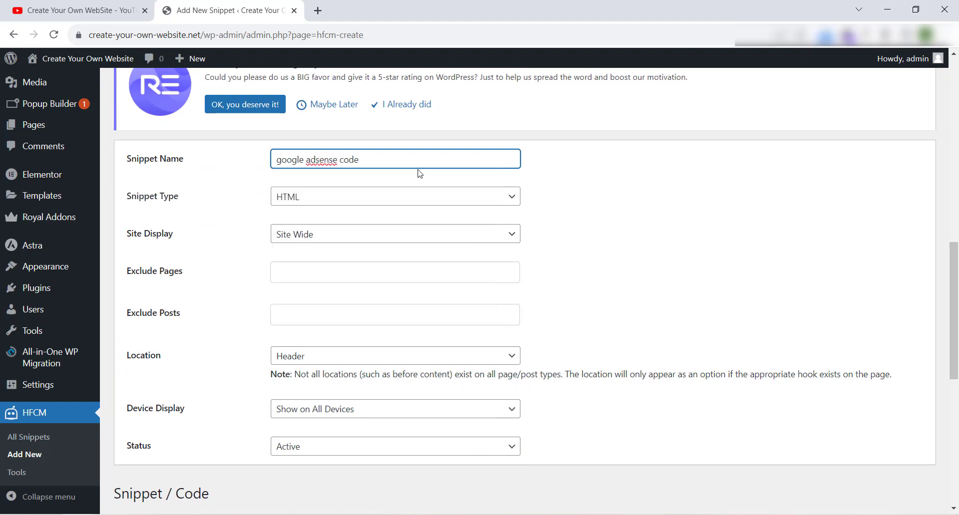
- Paste the copied AdSense code into the snippet's code area and save the snippet
scroll(440, 210, "down", 4)
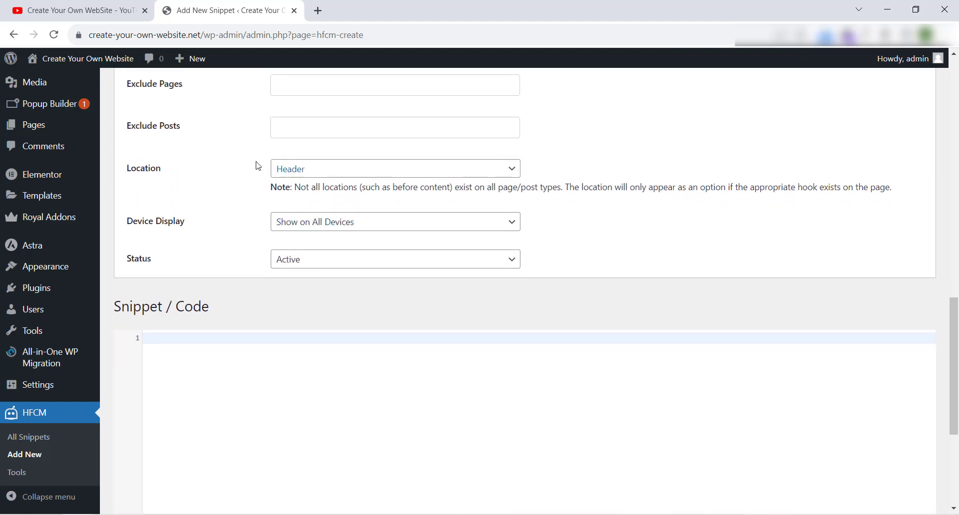
scroll(478, 328, "down", 1)
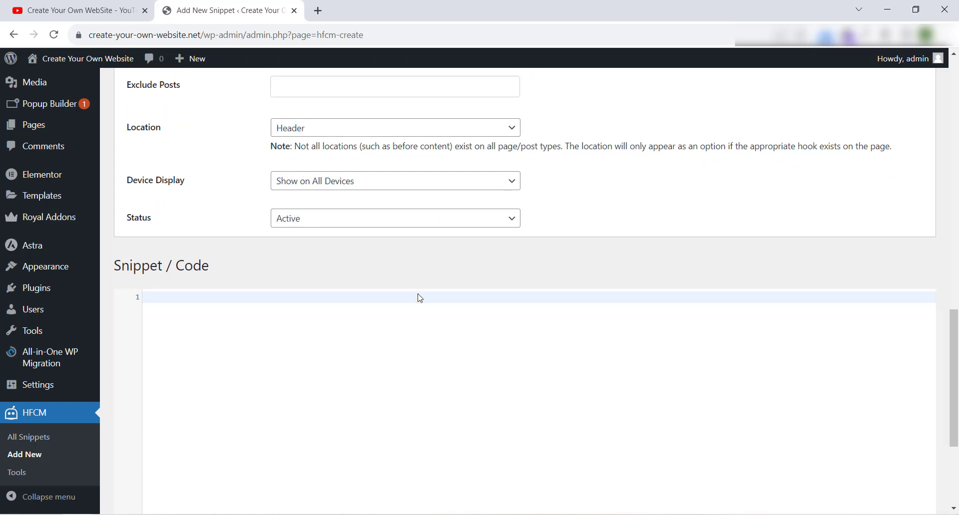
right_click(353, 275)
left_click(388, 374)
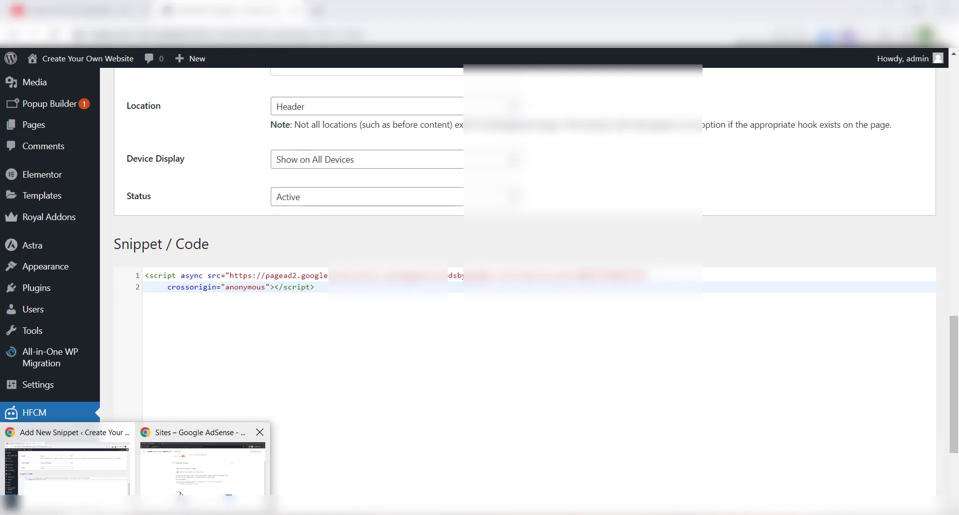
left_click(199, 467)
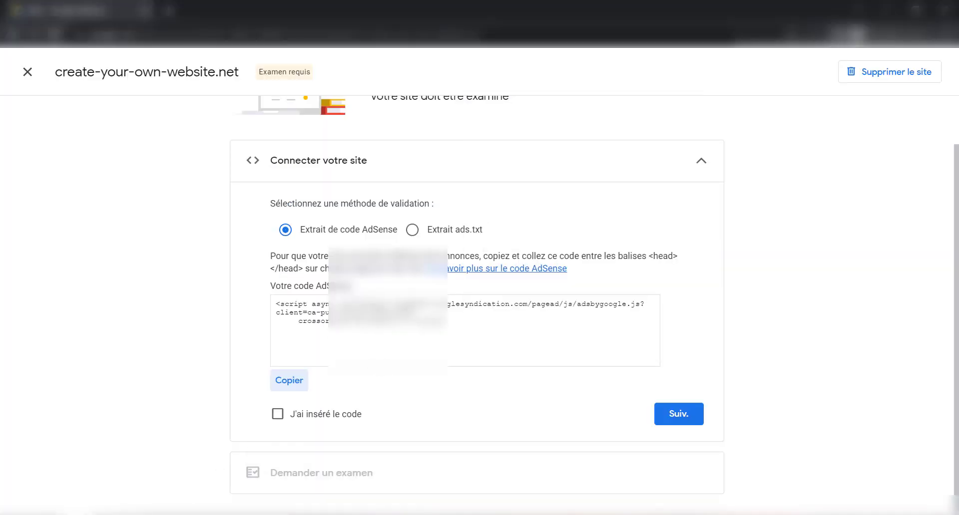
left_click(65, 460)
scroll(308, 295, "down", 3)
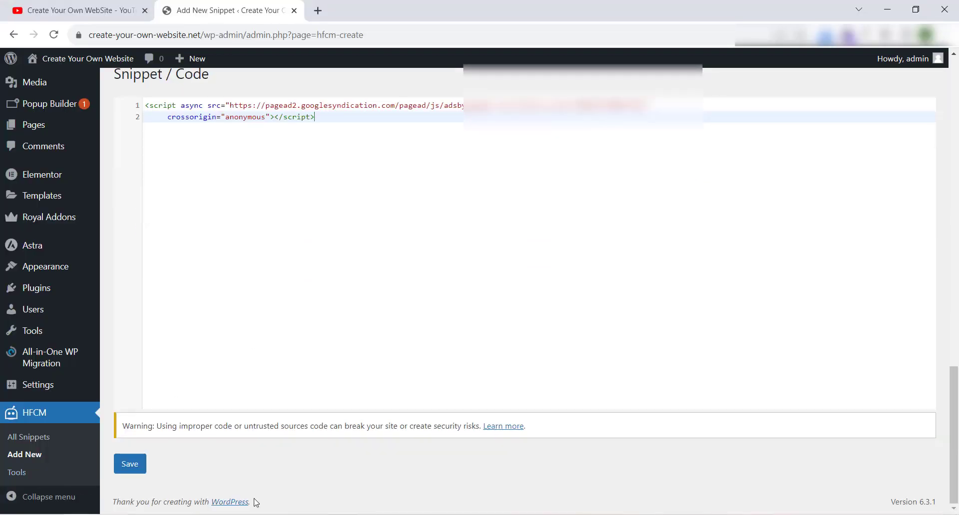
left_click(130, 464)
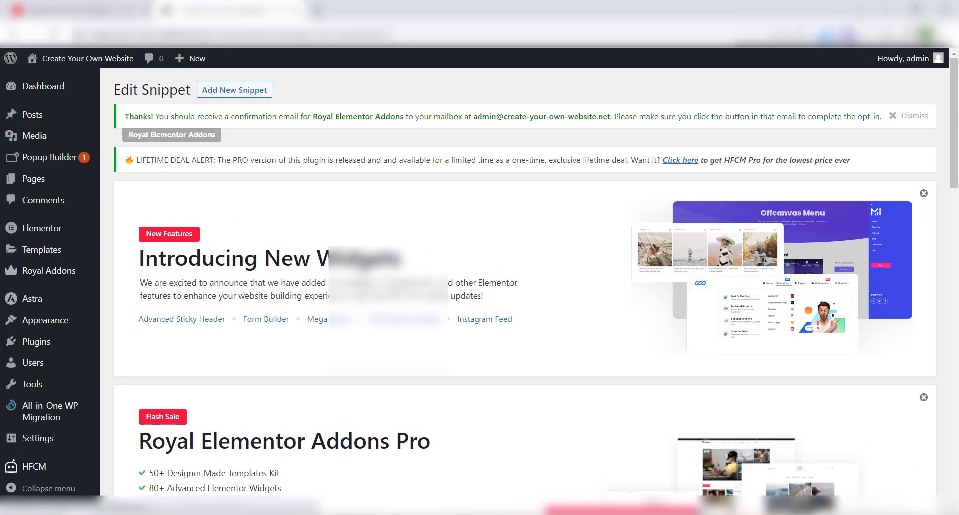
- Choose the ads.txt validation method in Google AdSense, copy its snippet, and return to the WordPress dashboard
mouse_move(134, 505)
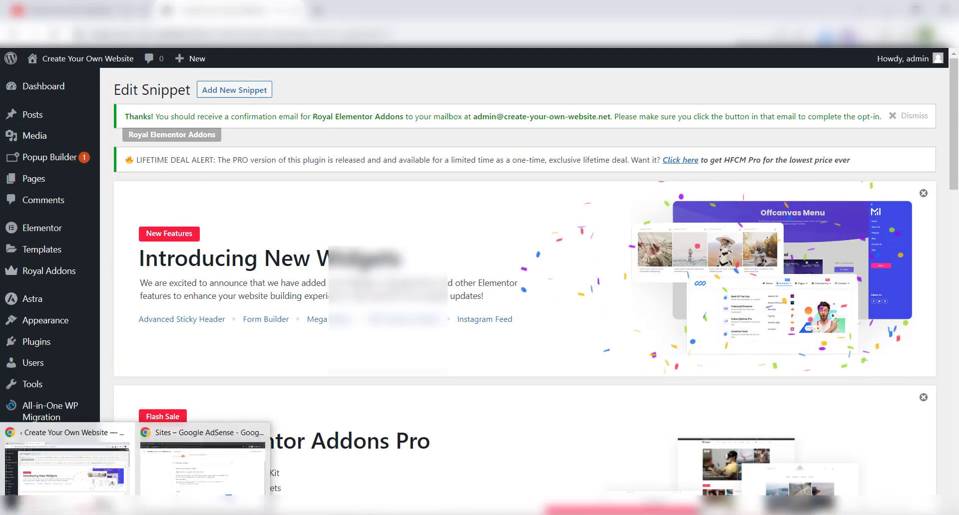
left_click(195, 477)
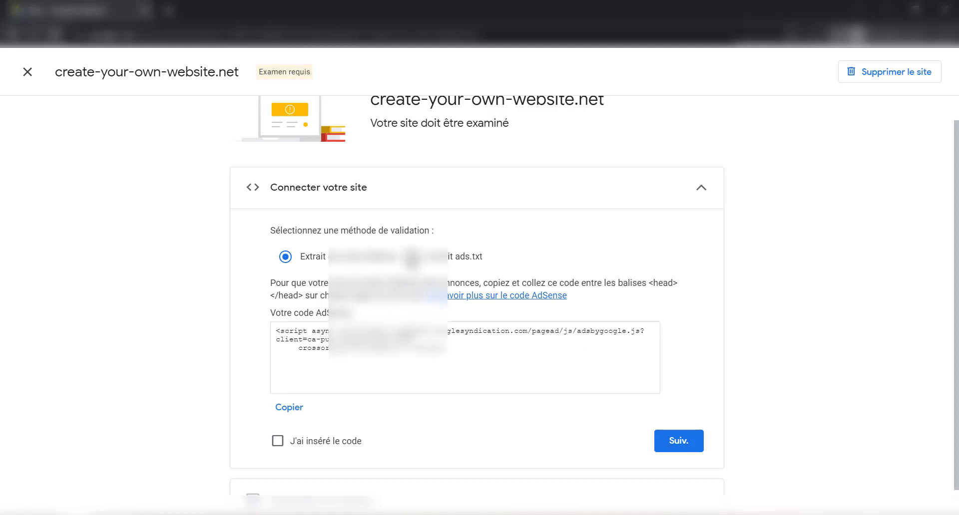
left_click(412, 256)
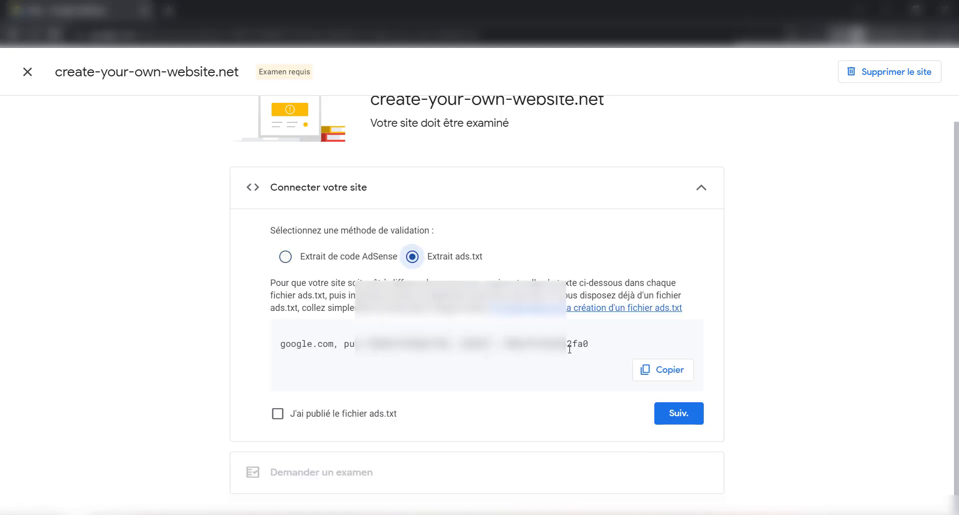
left_click(662, 372)
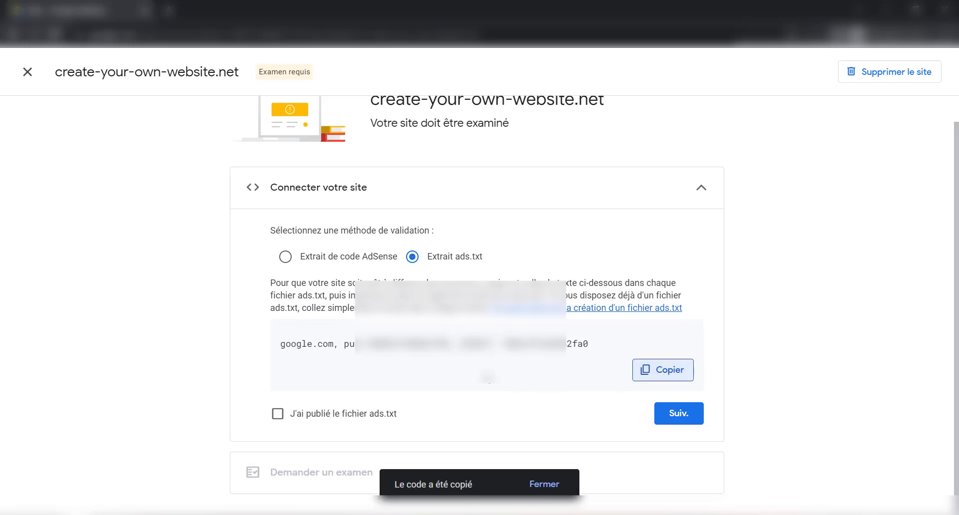
left_click(71, 491)
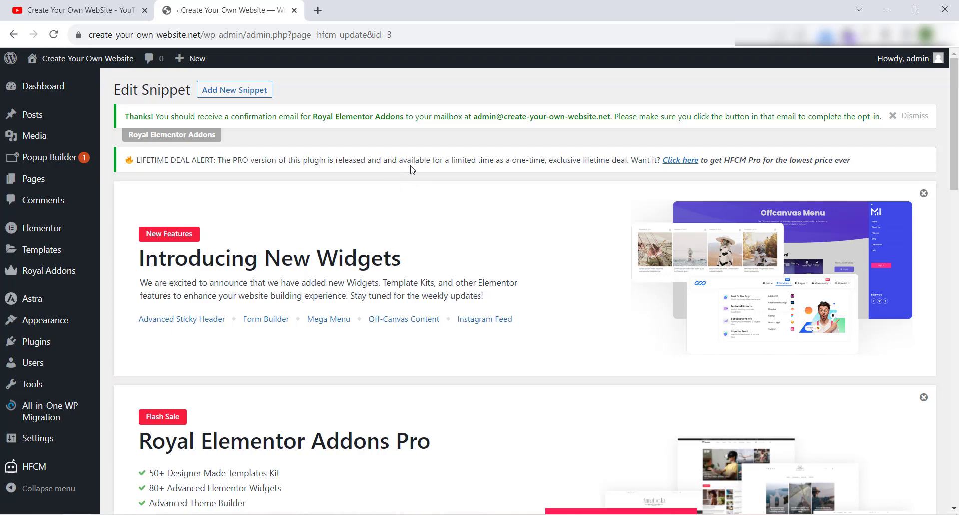
- Search the new WordPress plugins for "ads.txt"
mouse_move(82, 333)
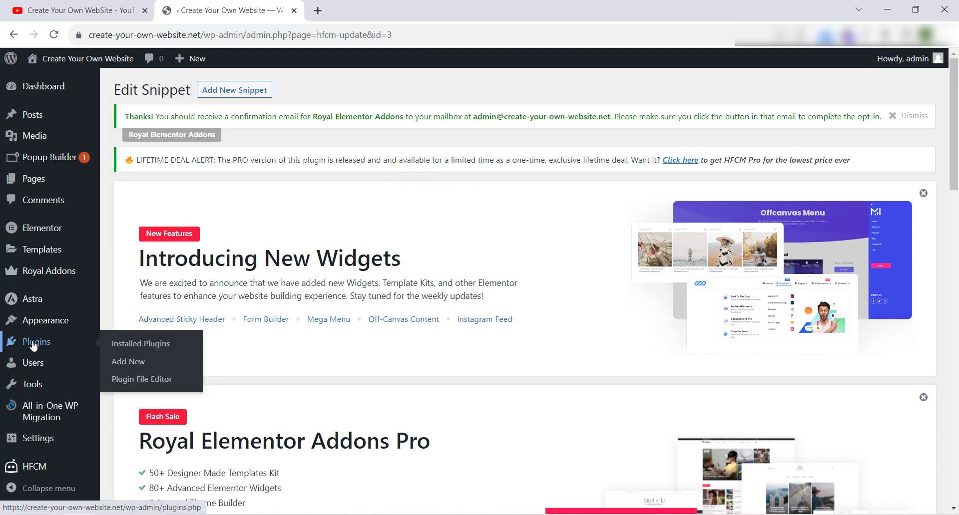
left_click(120, 367)
scroll(739, 214, "down", 10)
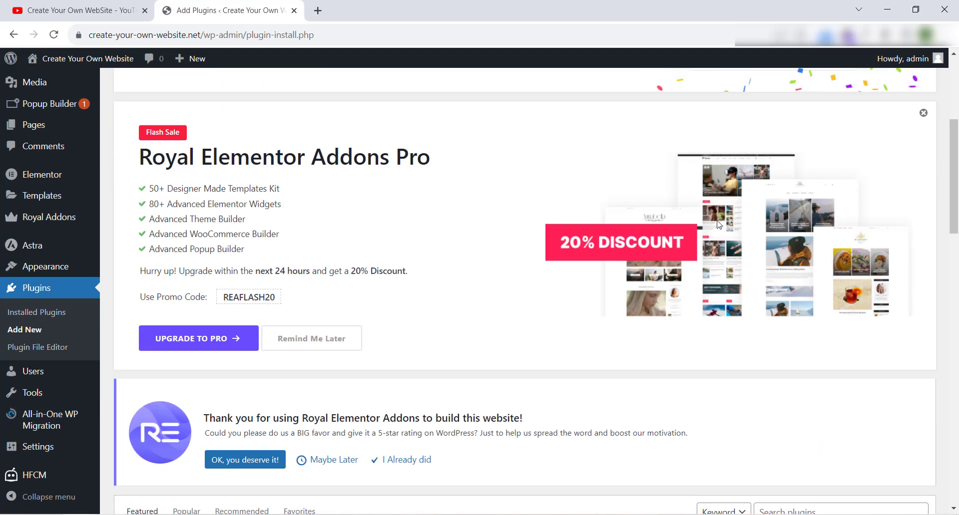
scroll(749, 221, "down", 1)
left_click(796, 200)
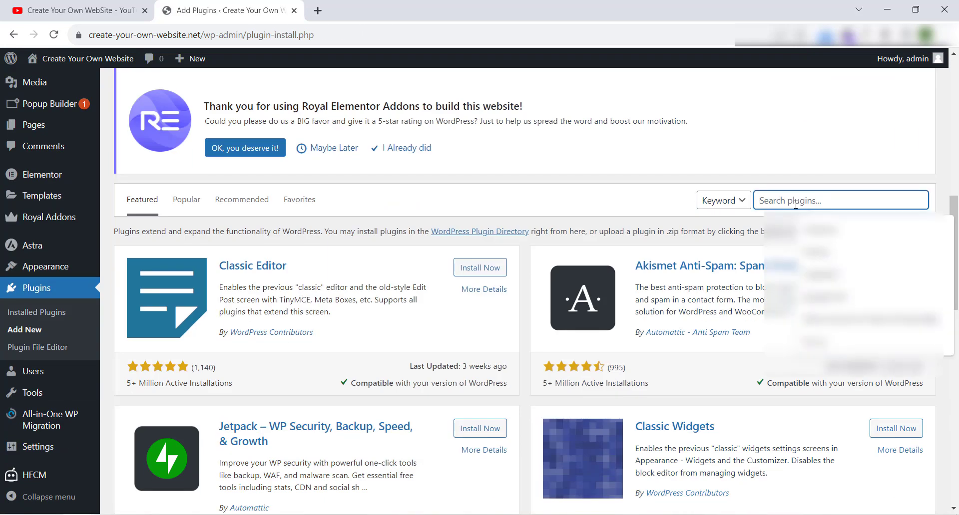
type("ads.tx")
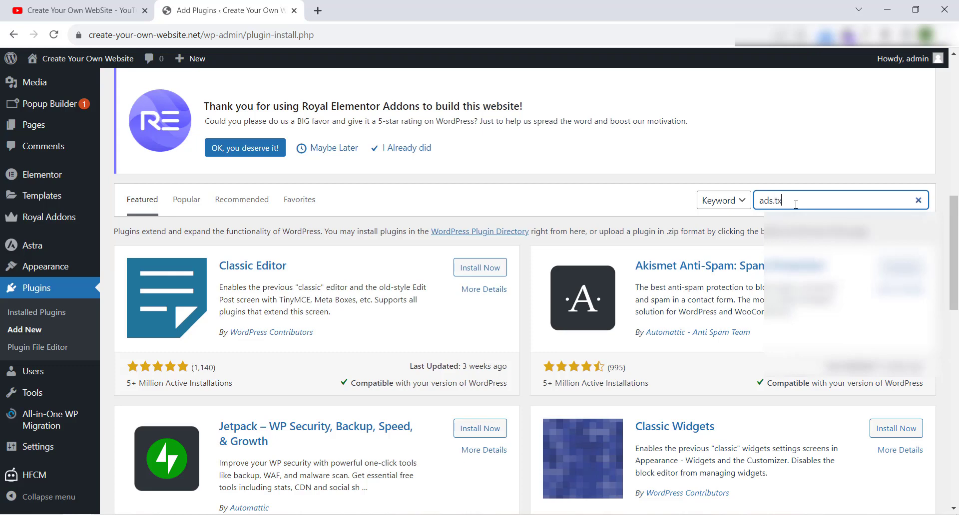
type("t")
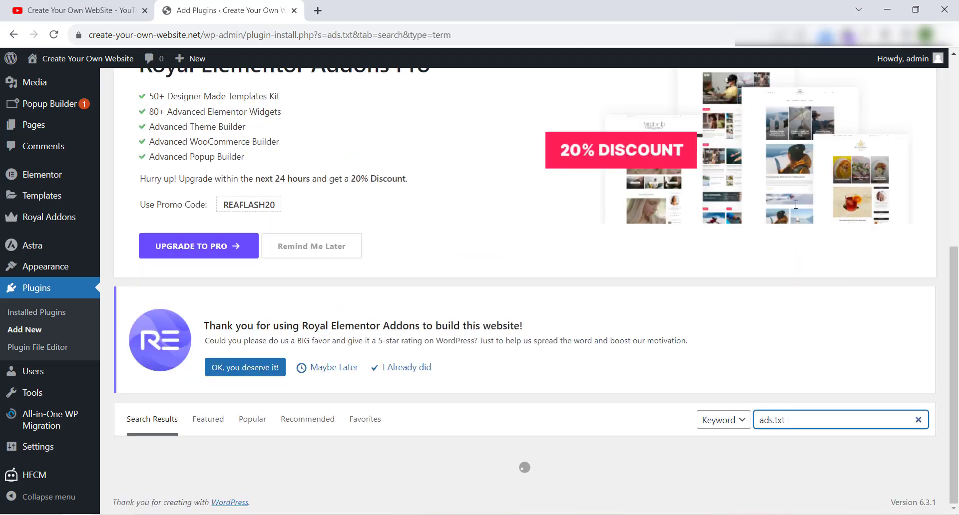
- Install and activate the Ads.txt Manager plugin by 10up
scroll(795, 201, "down", 8)
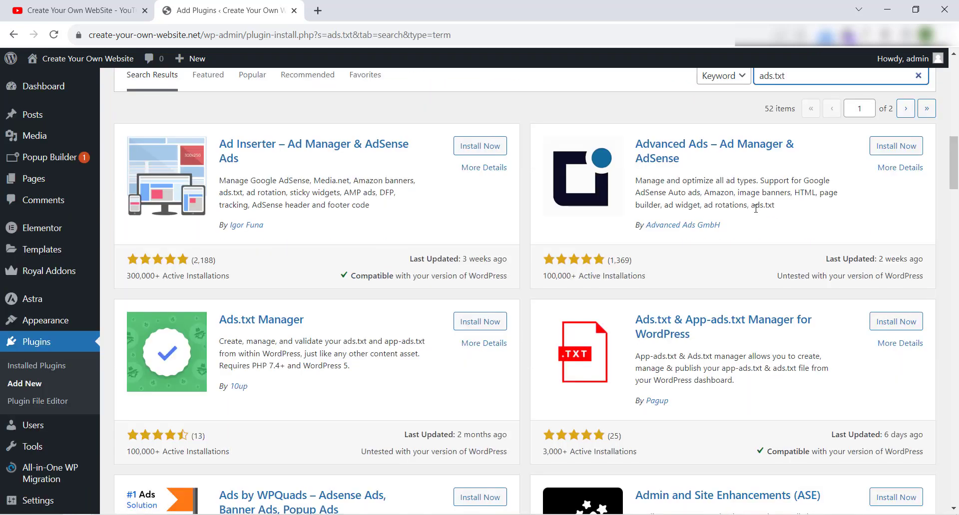
scroll(384, 227, "down", 1)
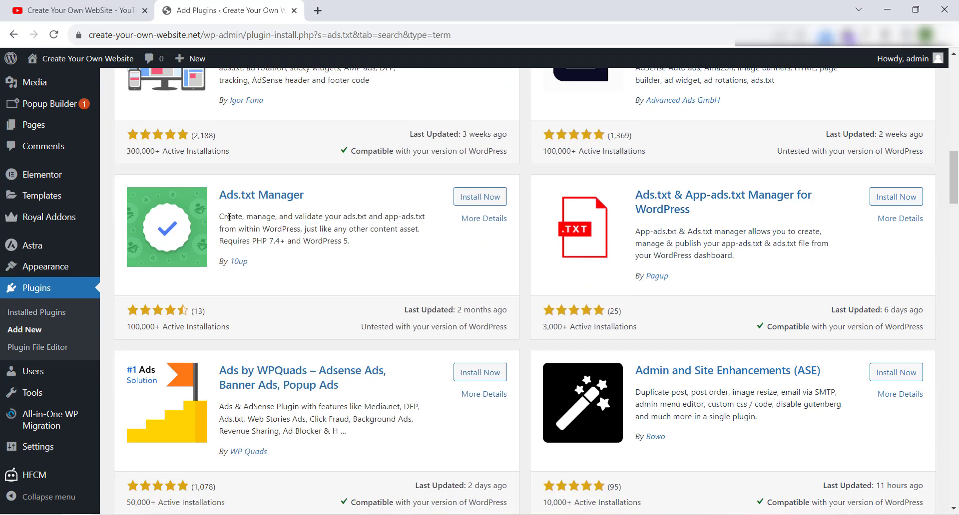
left_click(457, 199)
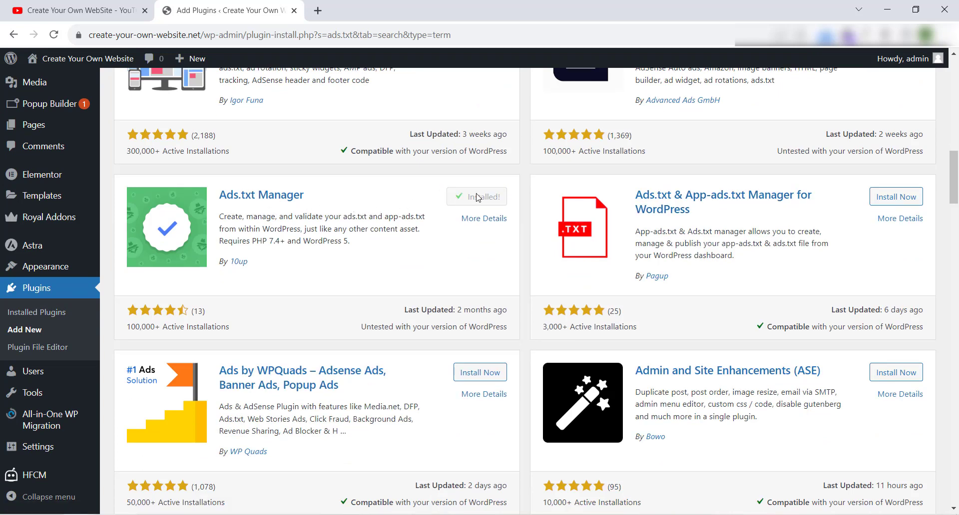
left_click(482, 199)
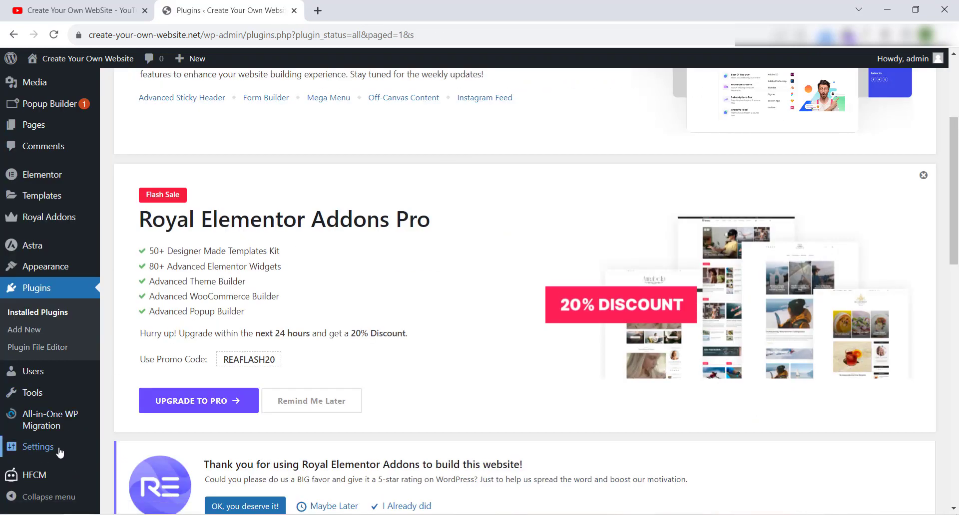
- Paste the copied ads.txt snippet into the website's Ads.txt settings and save the changes
mouse_move(59, 452)
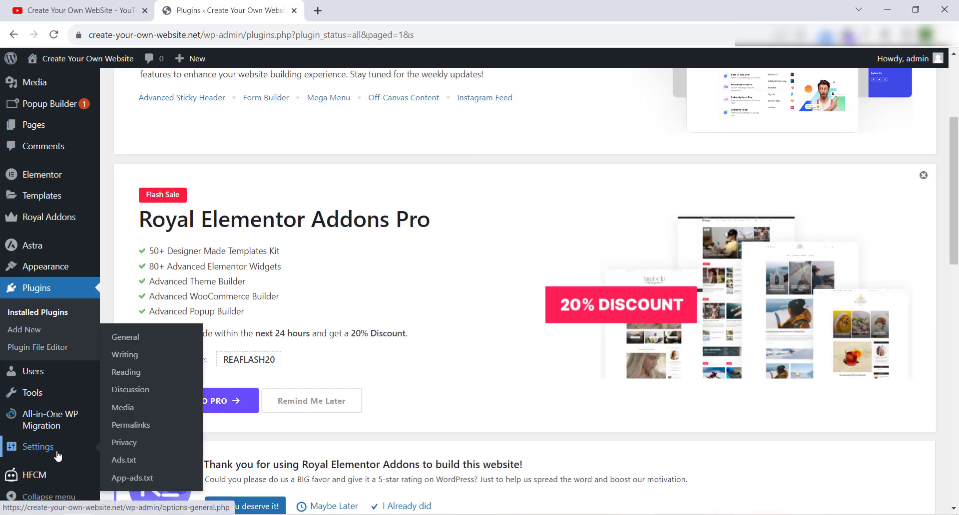
left_click(148, 467)
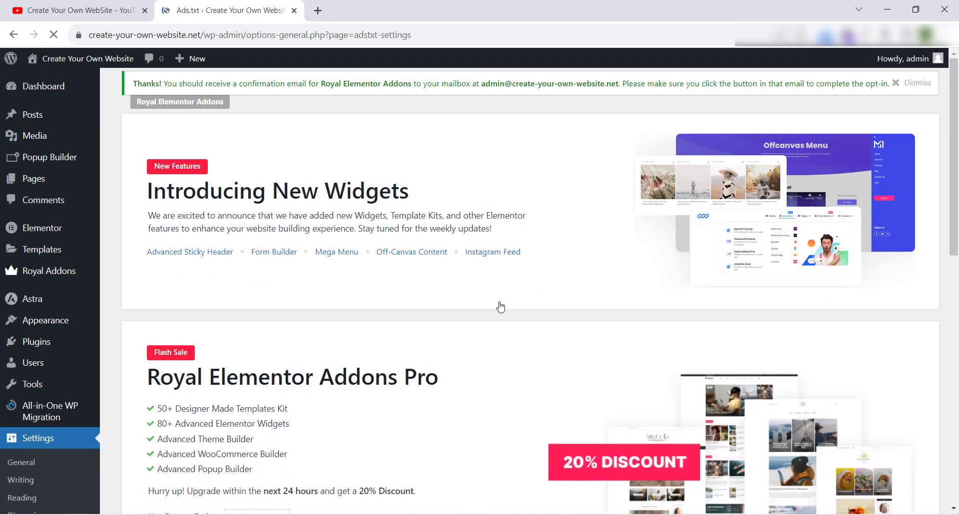
scroll(501, 308, "down", 9)
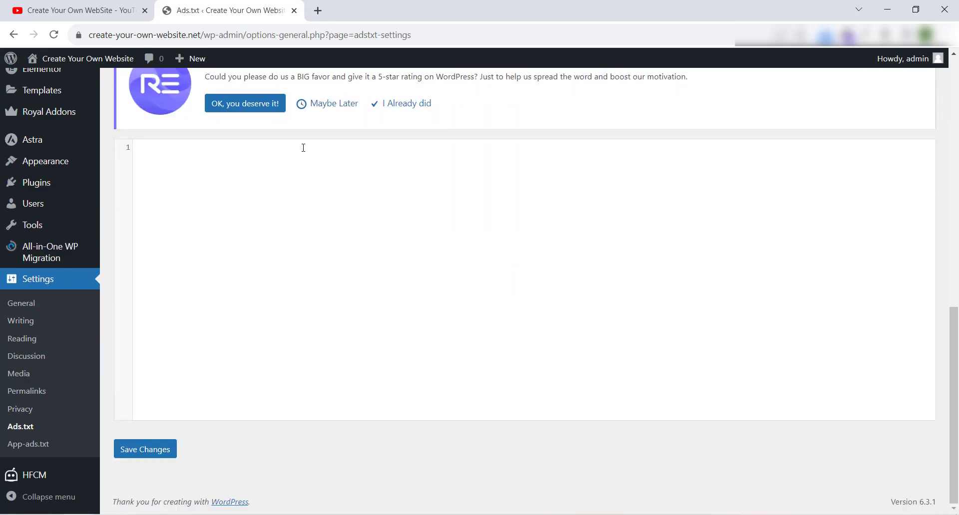
right_click(303, 148)
left_click(329, 241)
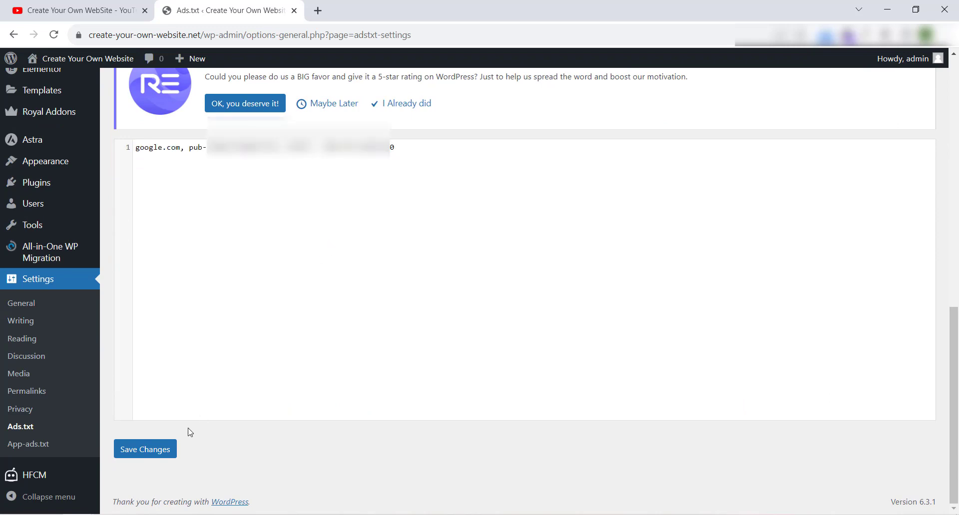
left_click(150, 449)
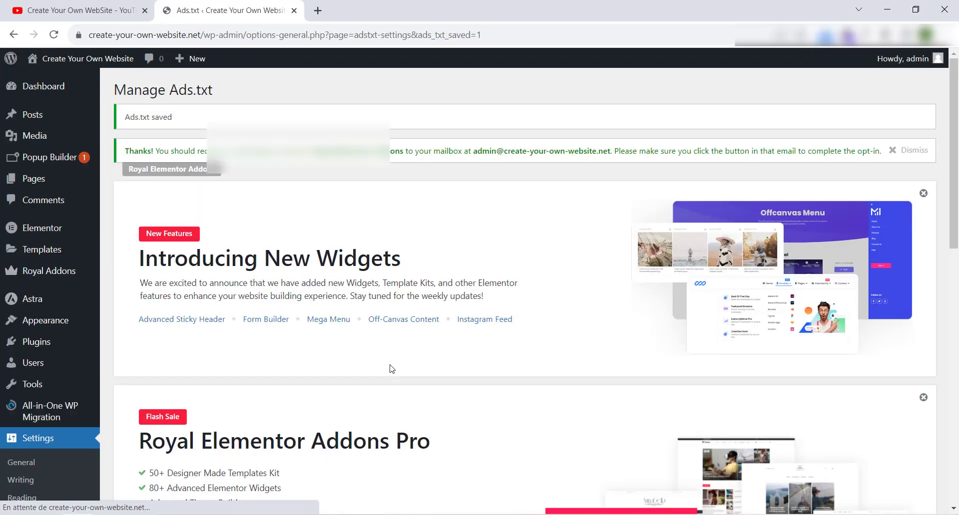
scroll(400, 325, "down", 3)
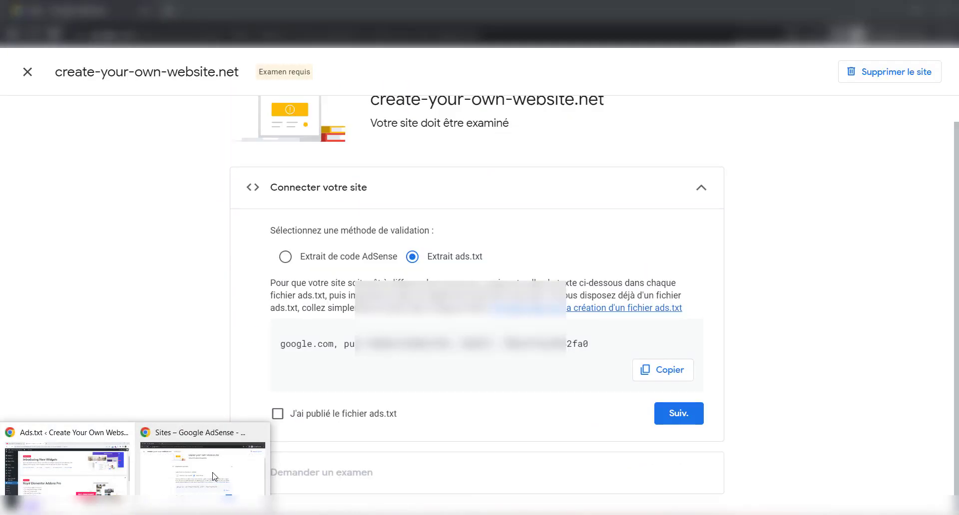
- Switch to Google AdSense, confirm that the ads.txt file is published, and request the site review
left_click(213, 477)
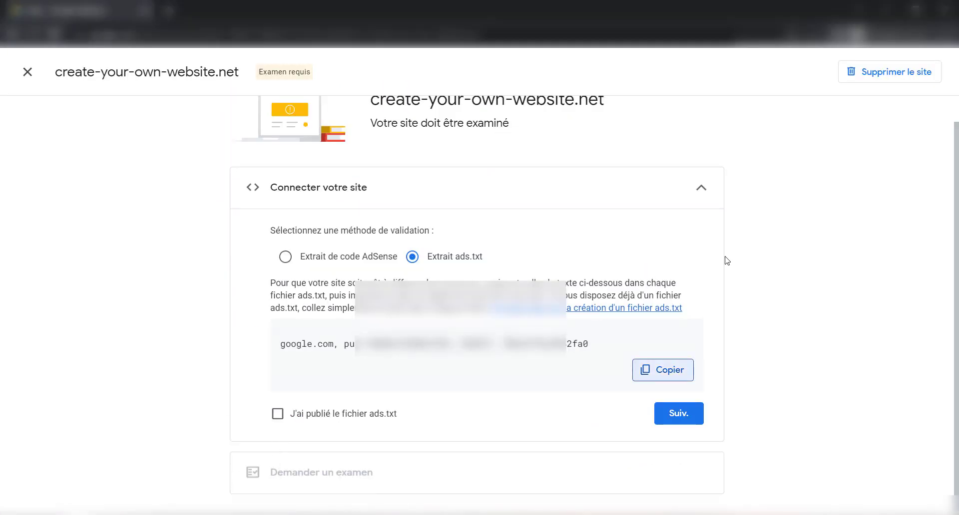
left_click(300, 419)
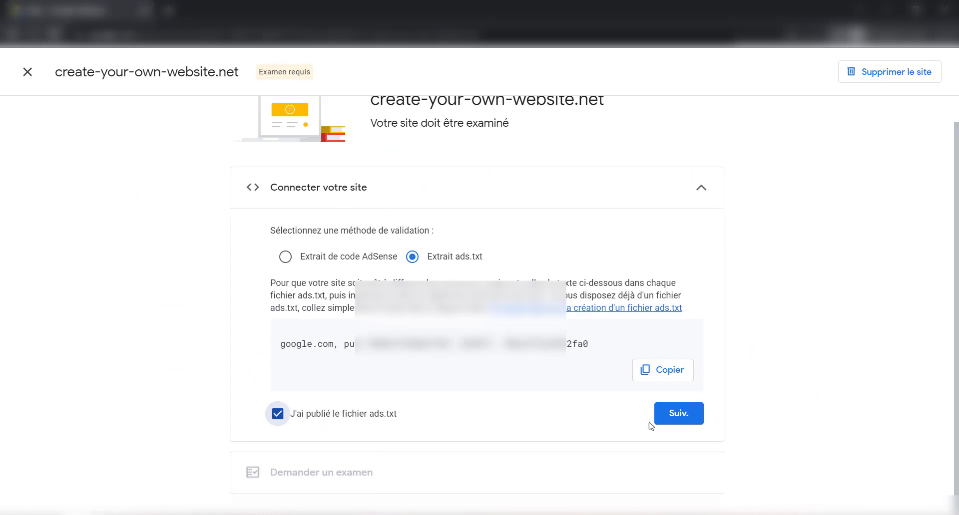
left_click(679, 417)
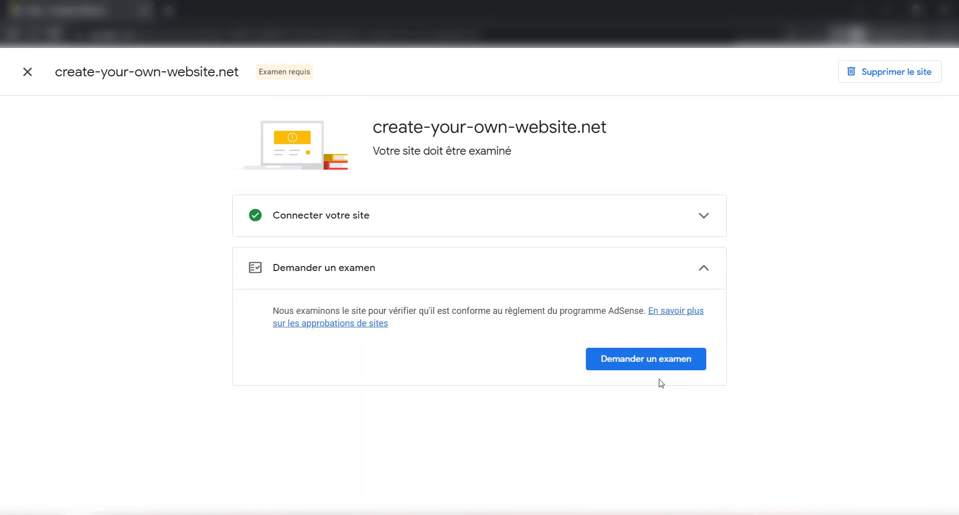
left_click(680, 363)
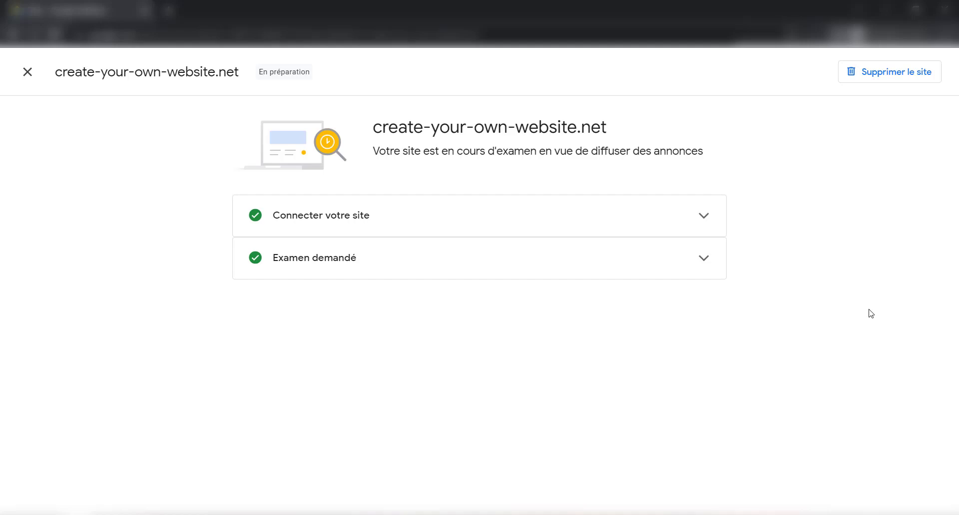
- Close the site's review details and open the ad creation options by ad unit in AdSense
left_click(27, 73)
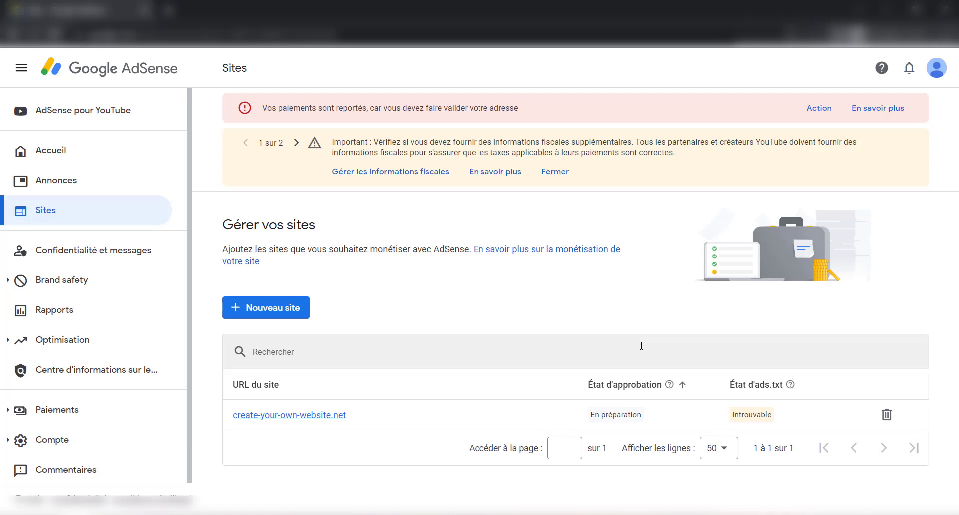
left_click(92, 189)
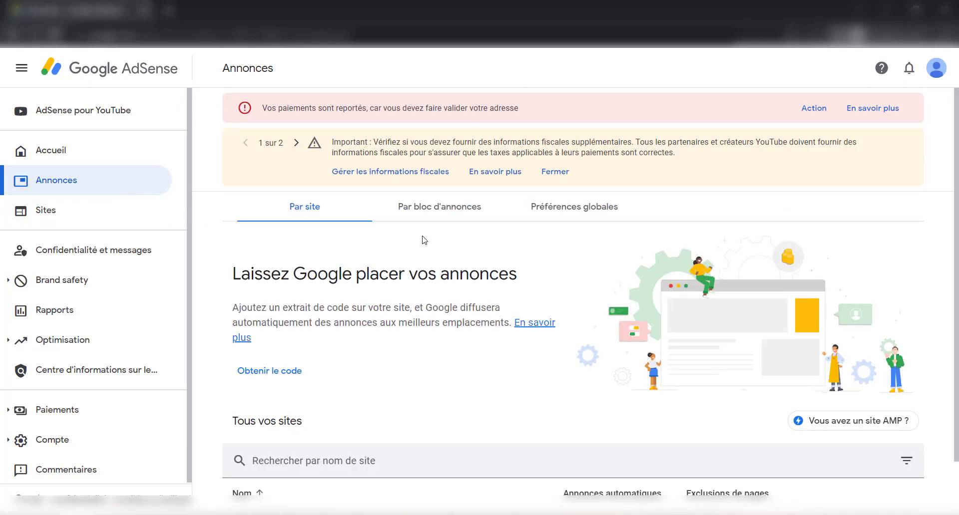
left_click(434, 210)
scroll(465, 231, "down", 3)
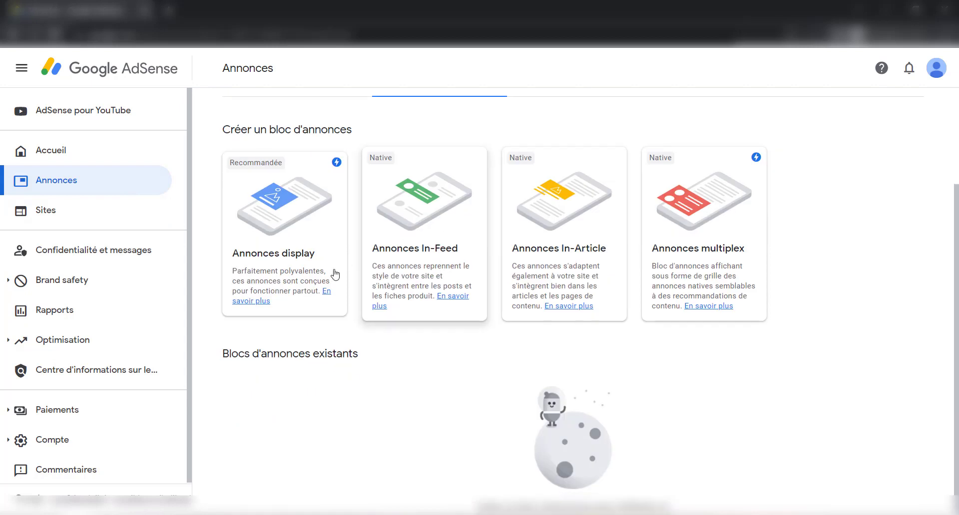
- Create a display ad unit named "first ads" and copy its HTML code
left_click(270, 226)
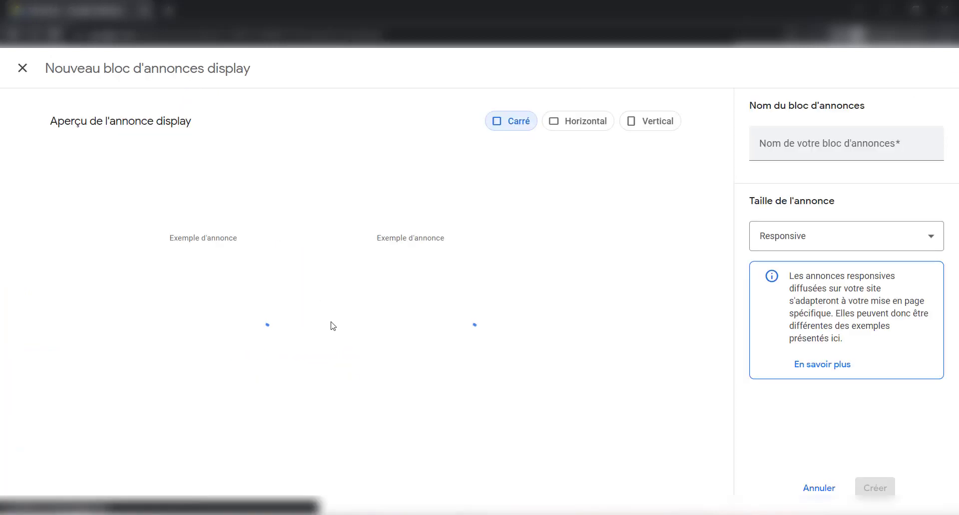
left_click(829, 142)
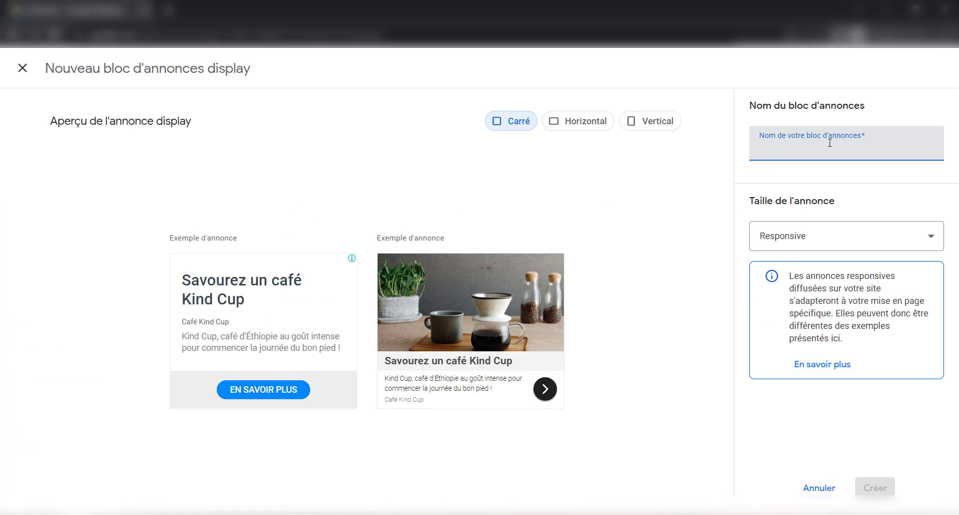
type("first ads")
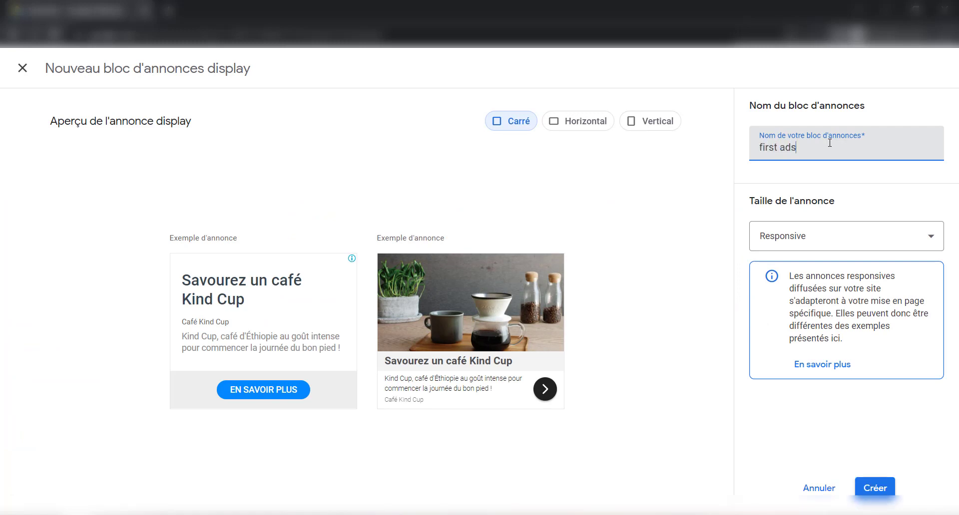
left_click(873, 487)
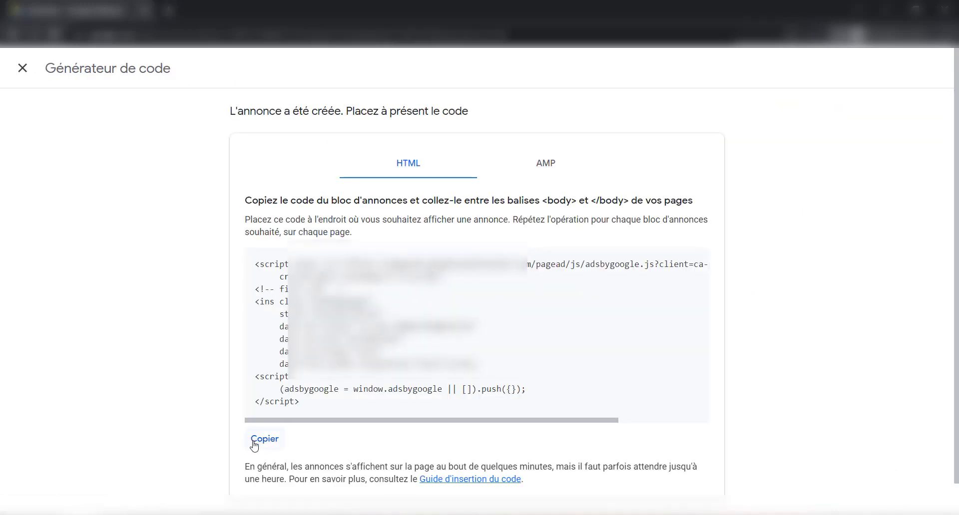
left_click(256, 441)
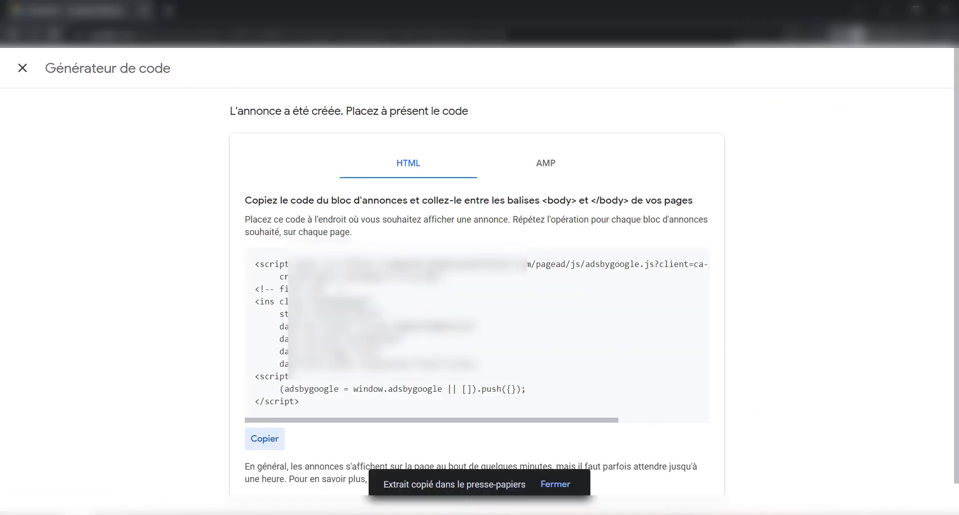
- Switch to the WordPress dashboard and search the new plugins for "adsense"
left_click(55, 465)
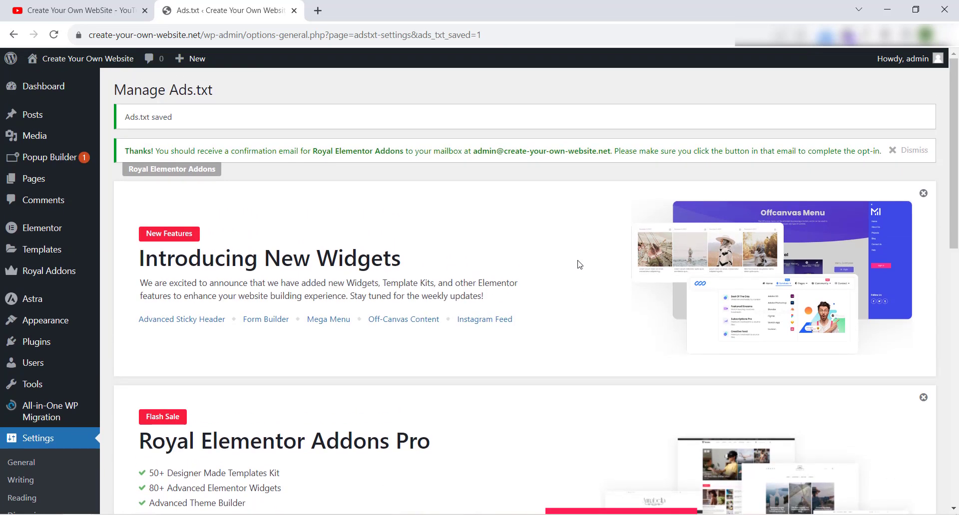
scroll(578, 264, "down", 5)
scroll(588, 252, "up", 2)
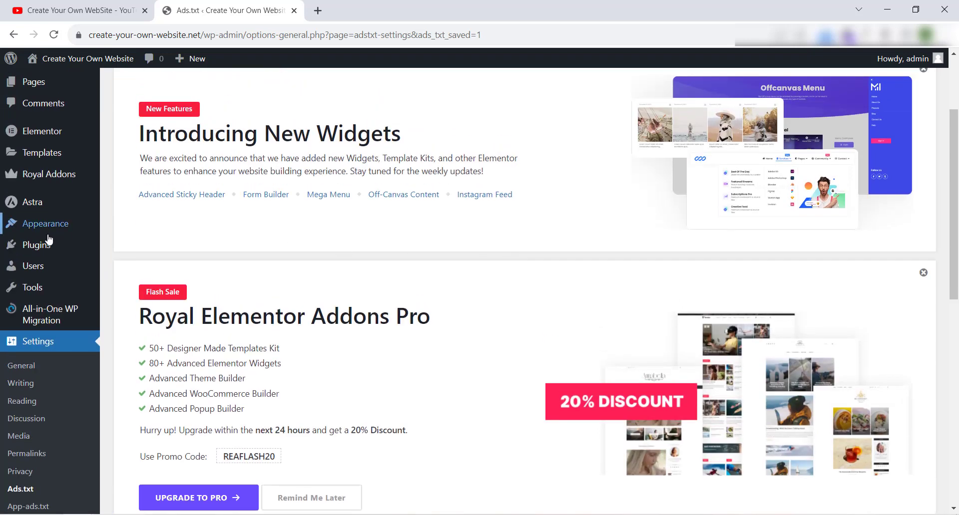
mouse_move(48, 243)
left_click(123, 263)
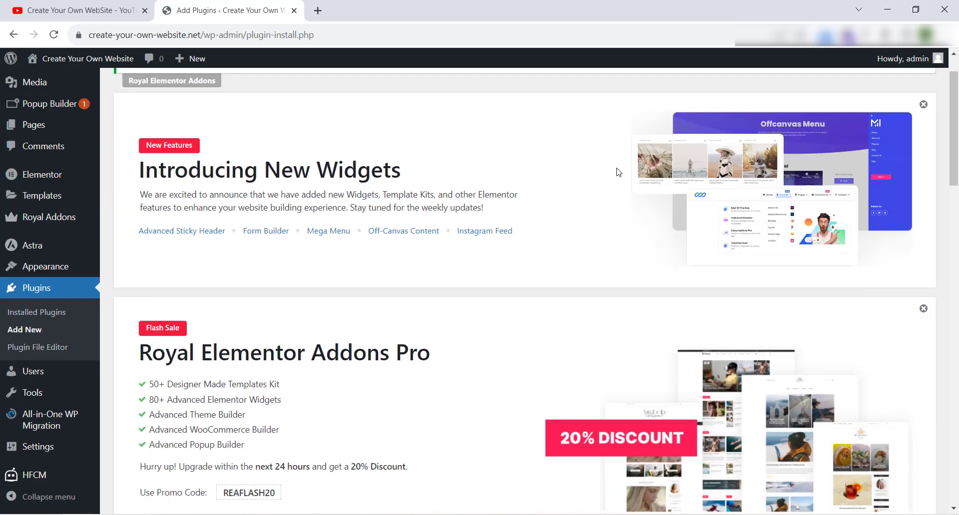
scroll(617, 172, "down", 8)
left_click(766, 257)
type("a")
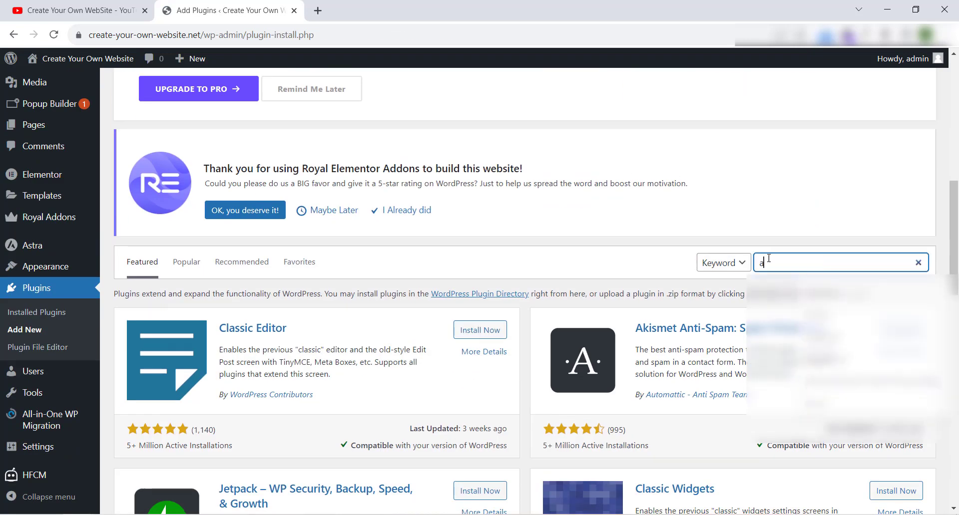
type("dsense")
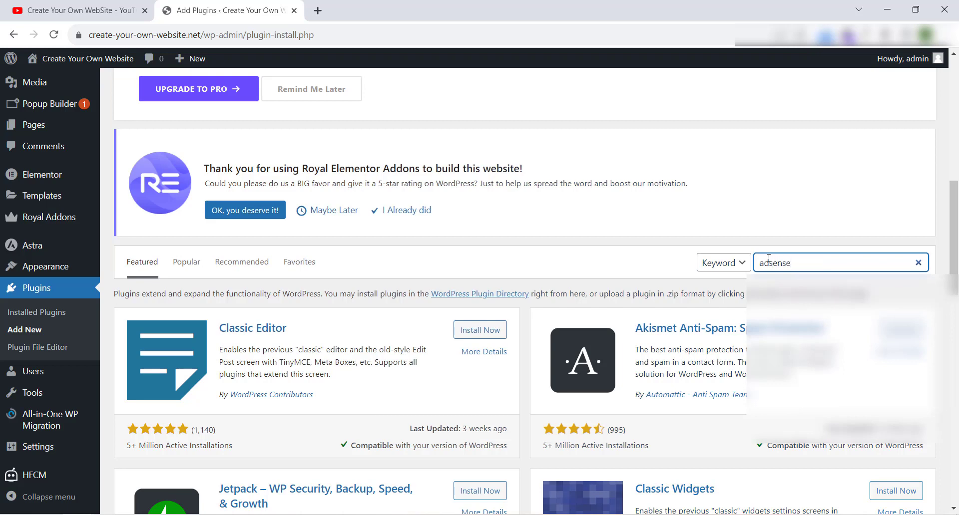
scroll(799, 245, "down", 7)
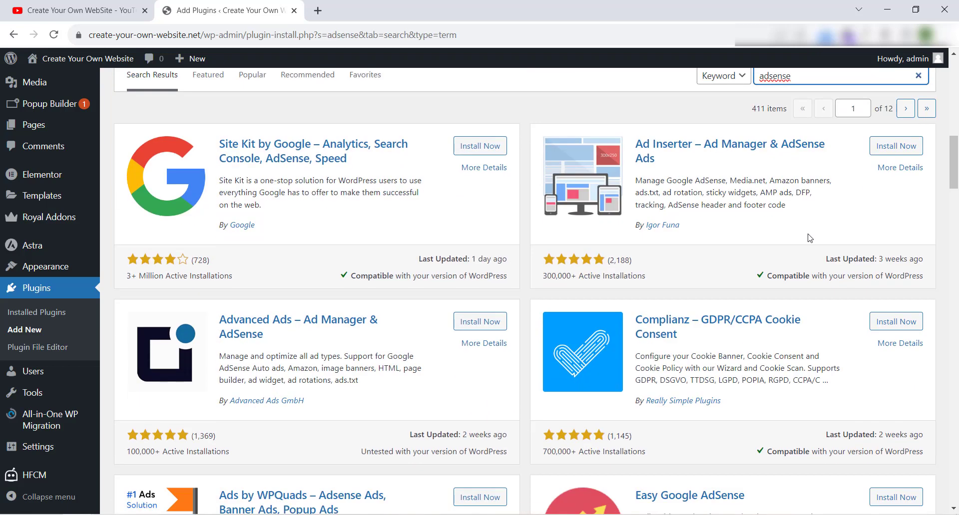
- Install and activate the Ad Inserter – Ad Manager & AdSense Ads plugin
scroll(809, 238, "up", 3)
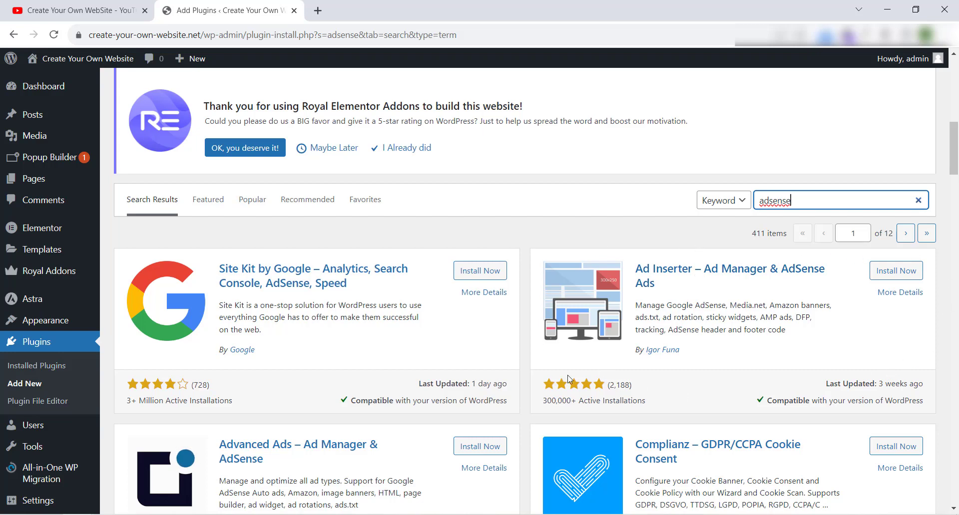
left_click(894, 270)
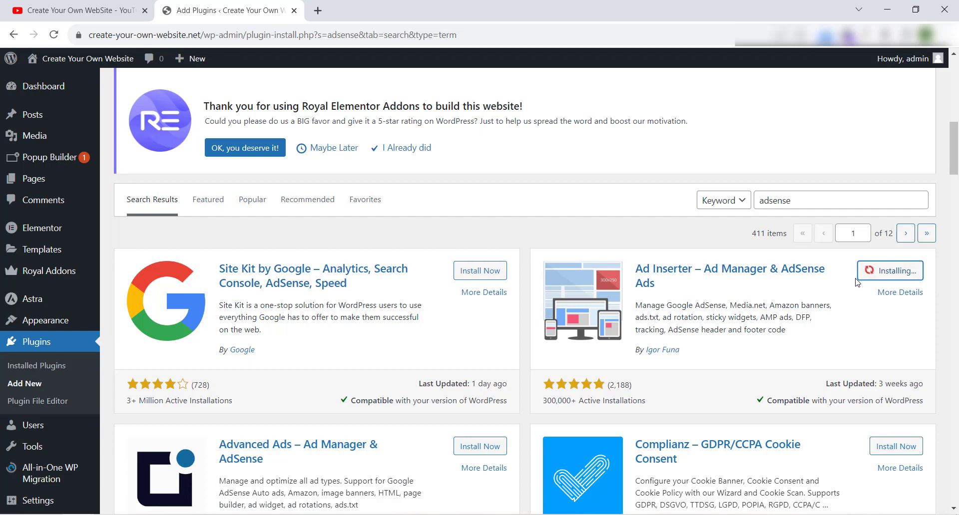
left_click(902, 271)
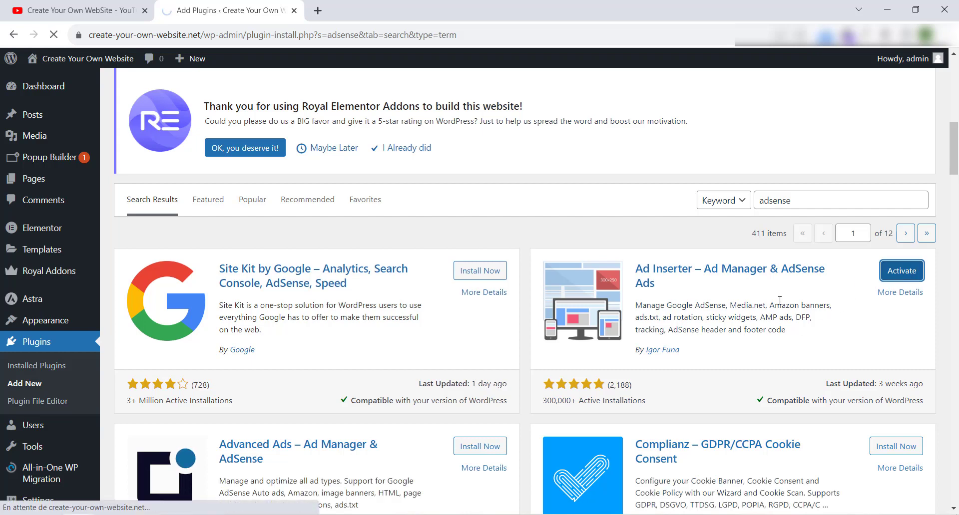
- Open the Ad Inserter settings and paste the copied ad unit code into Block 1
scroll(568, 300, "down", 5)
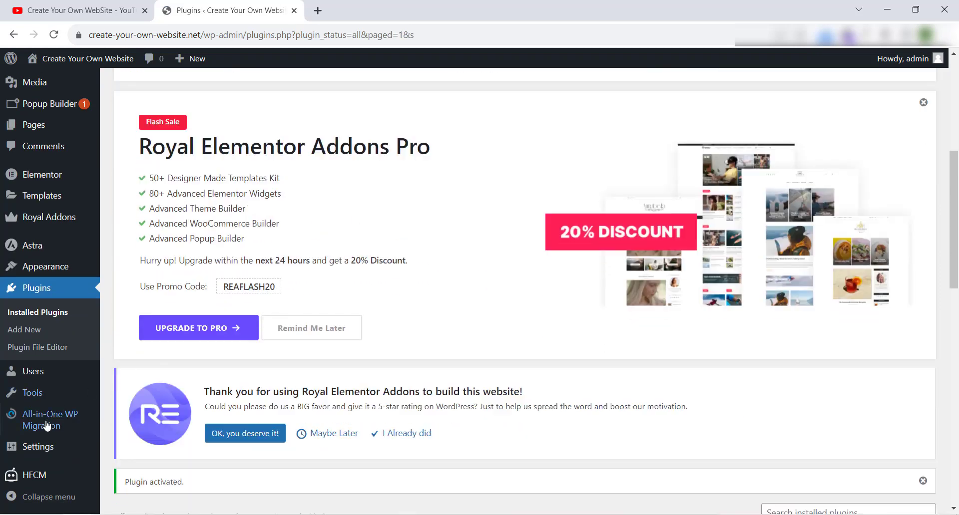
mouse_move(38, 446)
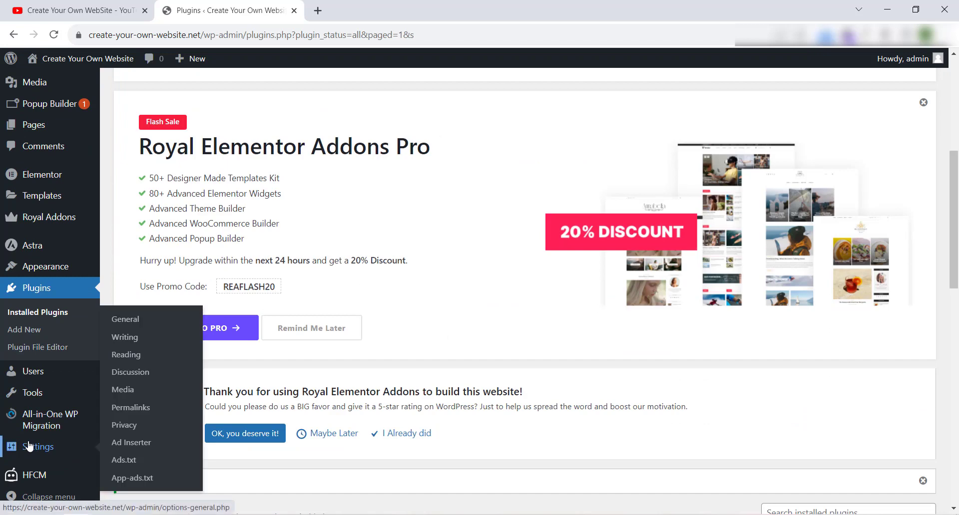
left_click(131, 443)
scroll(694, 198, "down", 8)
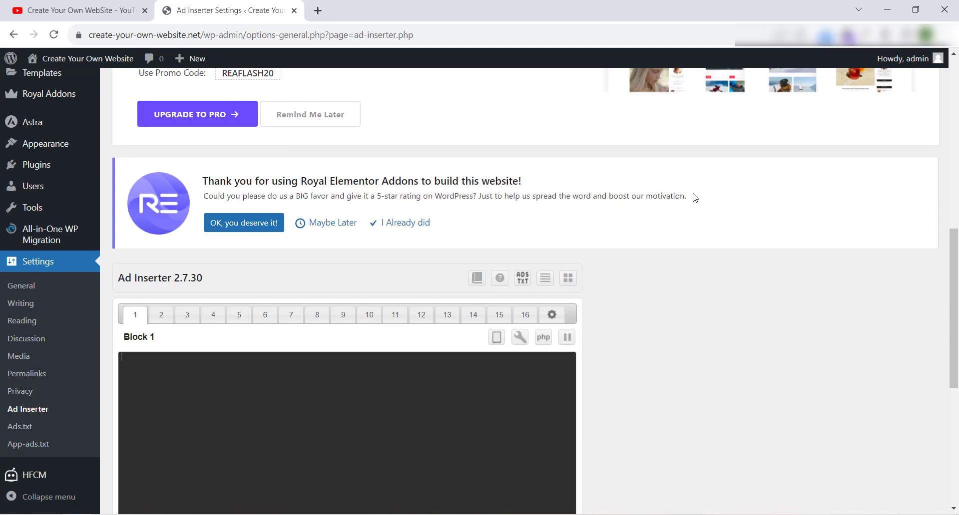
scroll(714, 220, "down", 3)
right_click(243, 197)
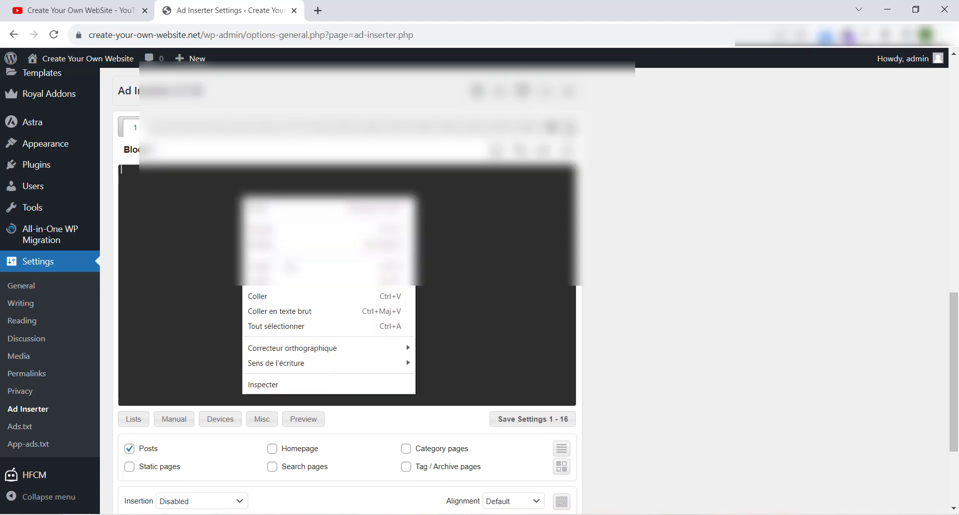
left_click(260, 295)
- Enable Block 1 on the homepage, with insertion set to Before post and alignment set to Center
scroll(260, 295, "down", 3)
scroll(350, 299, "up", 1)
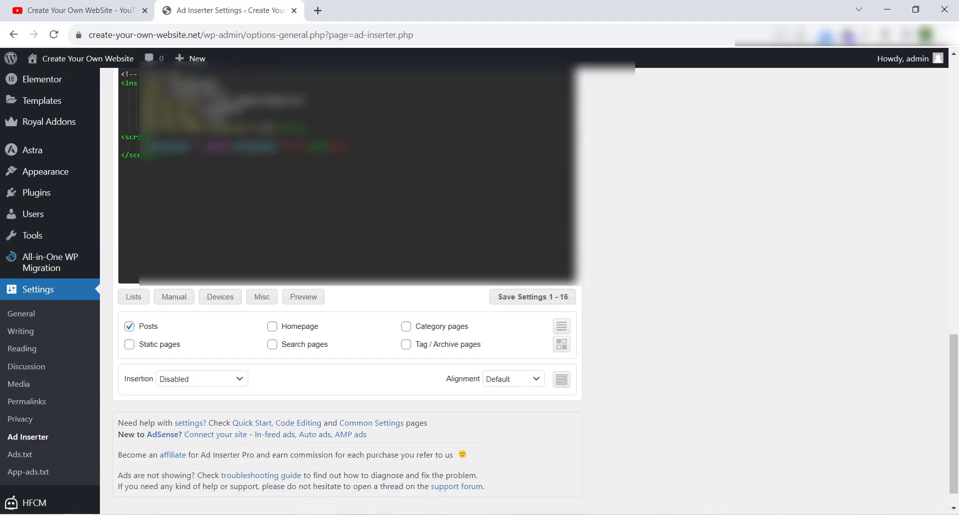
scroll(350, 300, "down", 1)
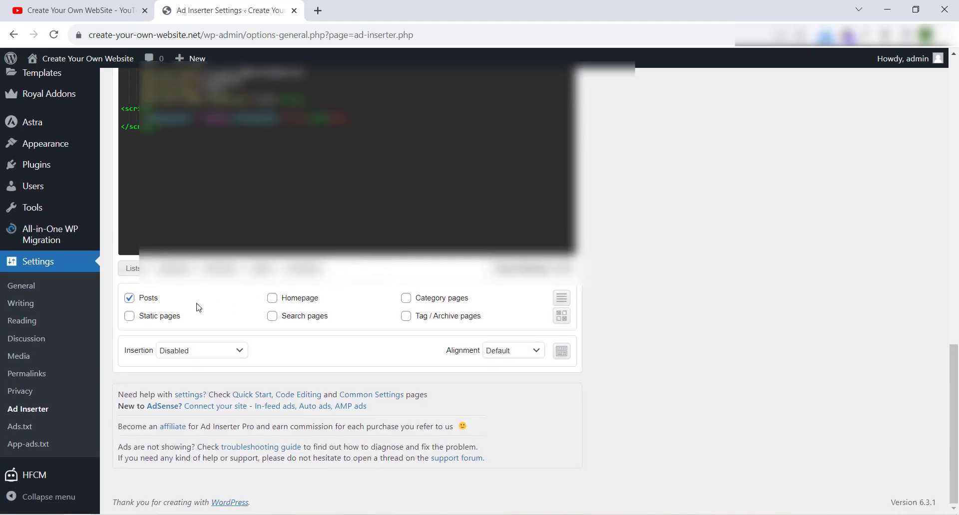
left_click(272, 298)
left_click(225, 352)
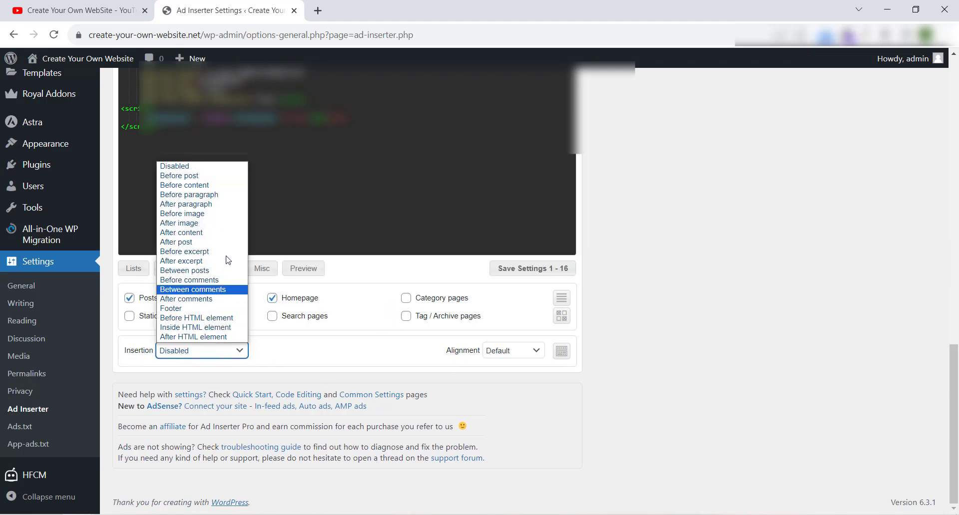
left_click(219, 176)
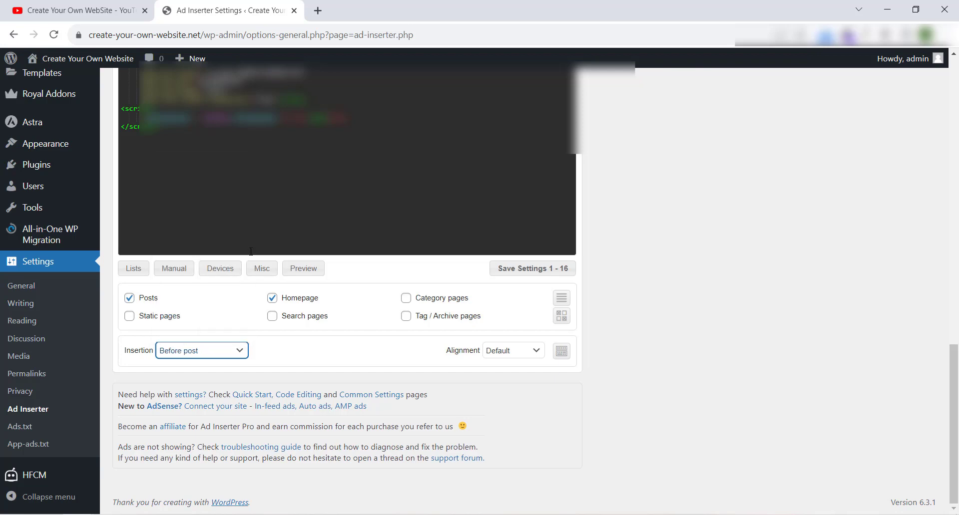
left_click(499, 353)
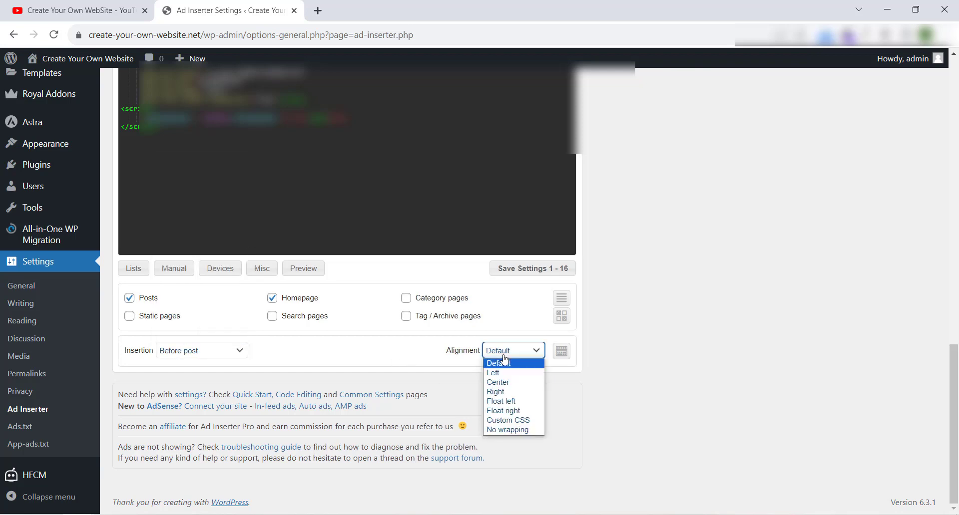
left_click(524, 383)
- Open the code editor of Block 2 in Ad Inserter
scroll(632, 370, "up", 5)
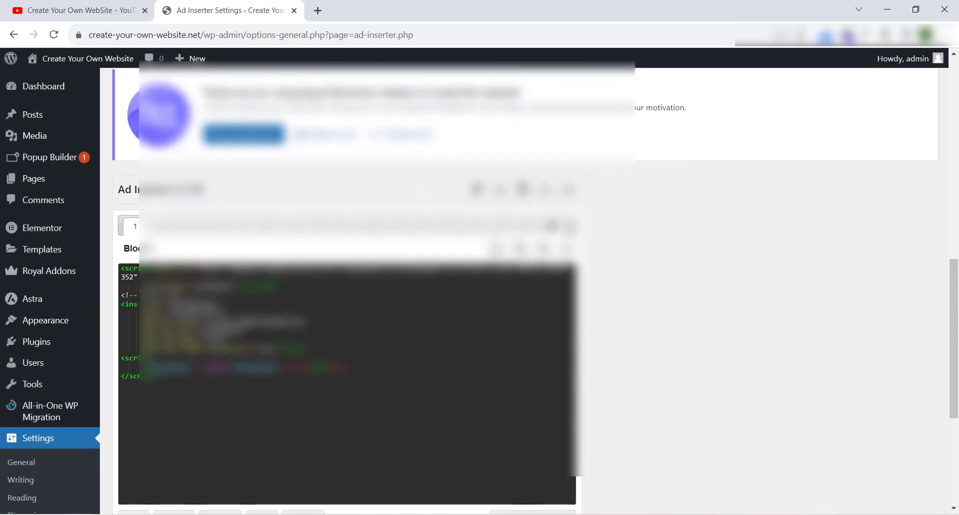
left_click(161, 226)
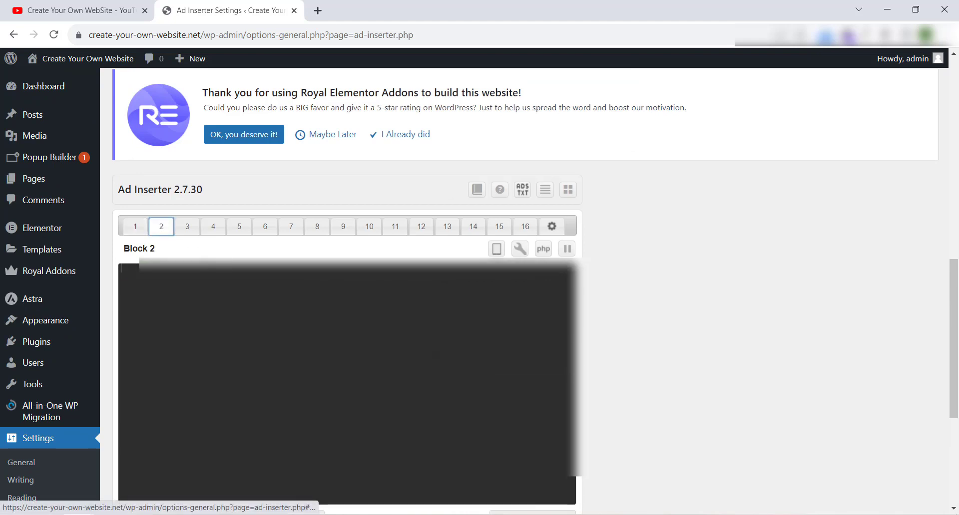
scroll(161, 227, "down", 1)
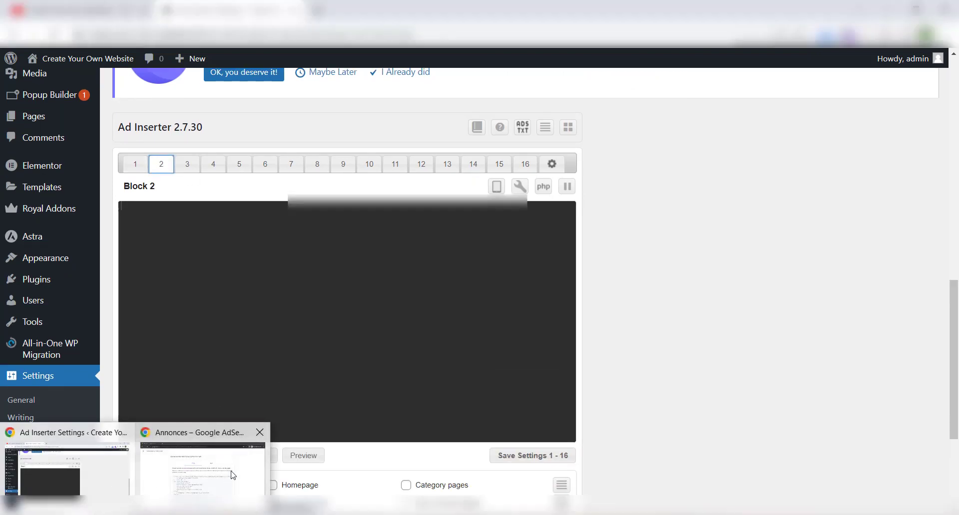
- Switch to Google AdSense, create another display ad unit named "second ads", and copy its HTML code
left_click(232, 475)
scroll(684, 462, "down", 1)
left_click(695, 501)
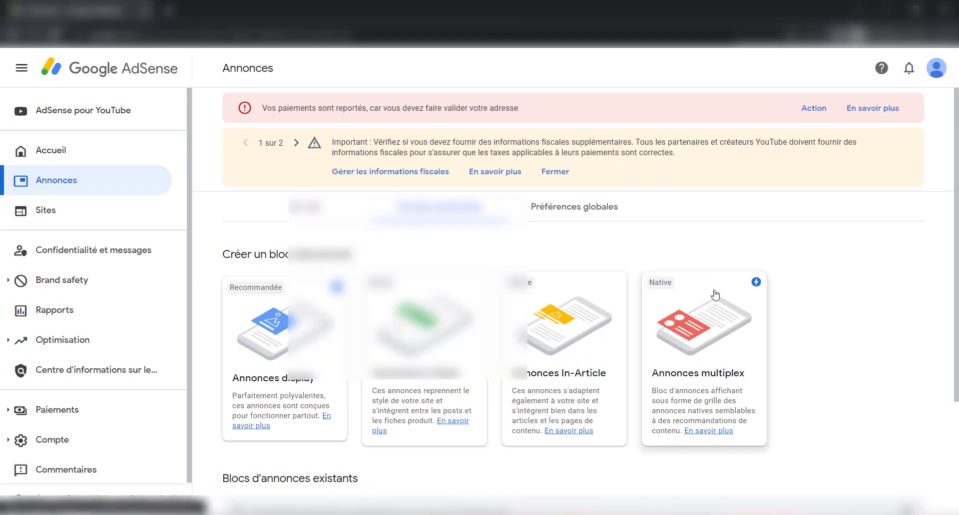
left_click(274, 325)
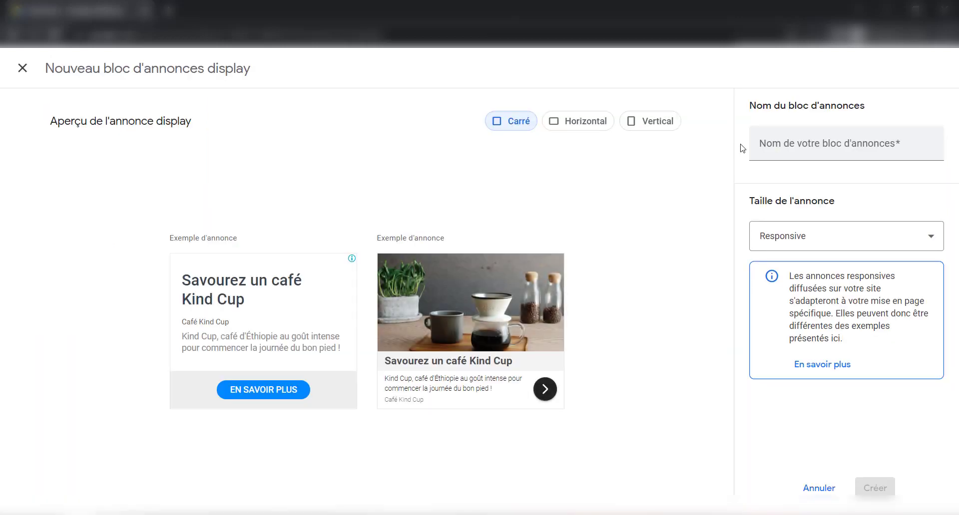
left_click(831, 147)
type("seco")
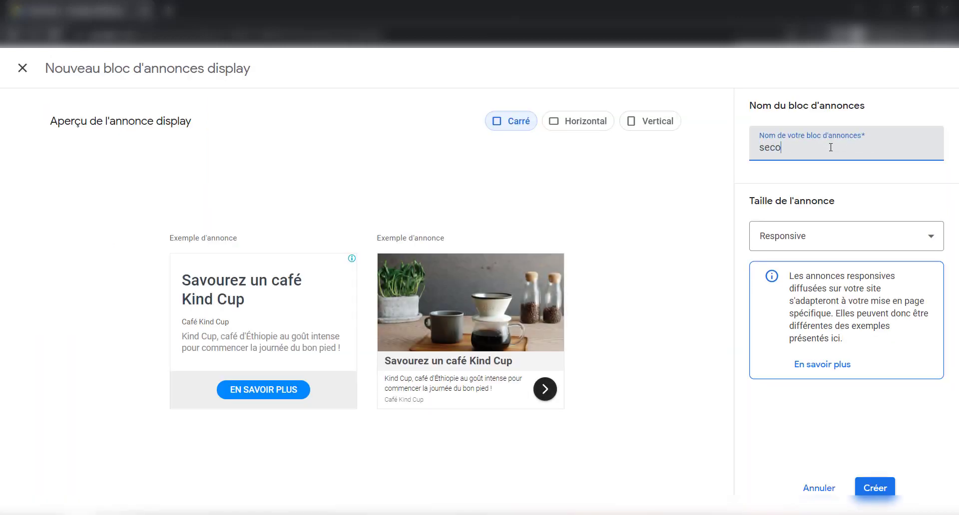
type("nd ads")
left_click(875, 487)
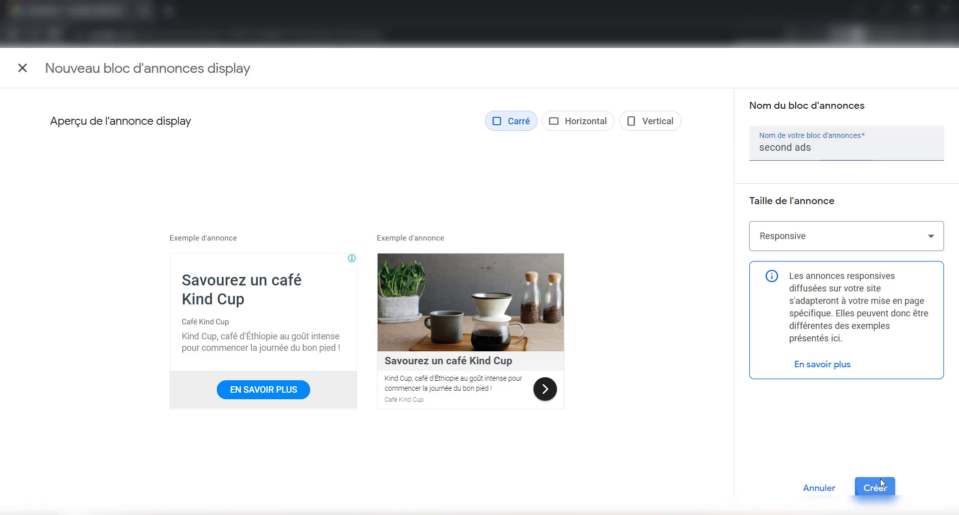
scroll(349, 391, "down", 1)
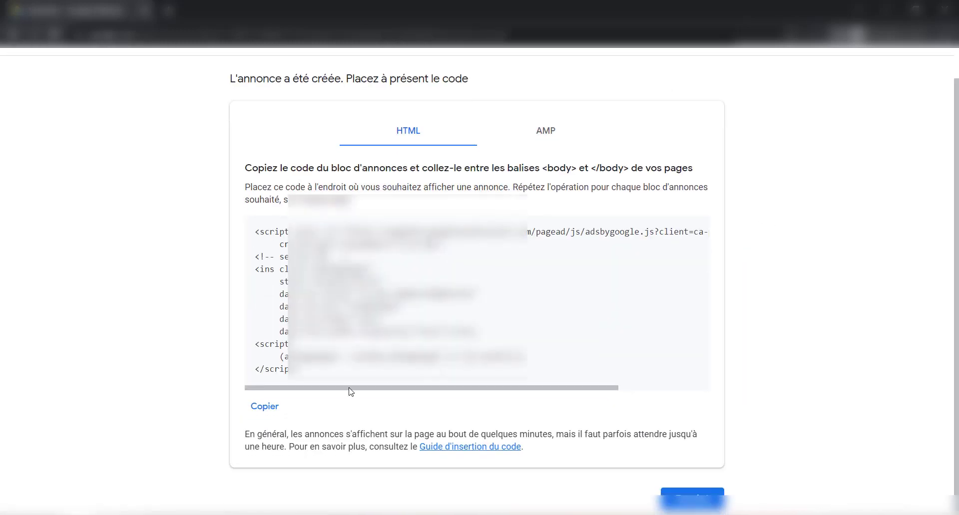
left_click(264, 407)
- Switch back to the WordPress Ad Inserter settings and paste the copied "second ads" code into Block 2
mouse_move(73, 508)
left_click(73, 484)
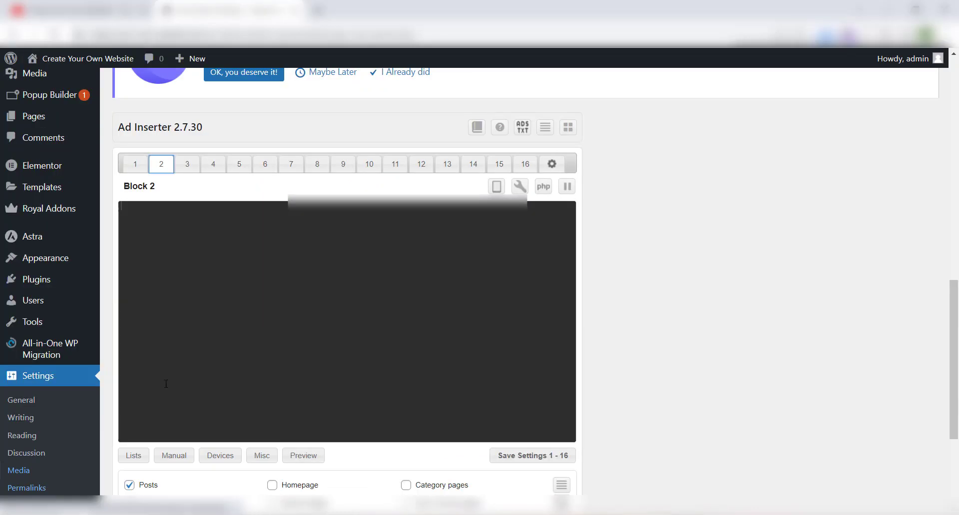
right_click(197, 226)
left_click(238, 328)
- Enable Block 2 on the homepage and on static pages in addition to posts
scroll(200, 320, "down", 4)
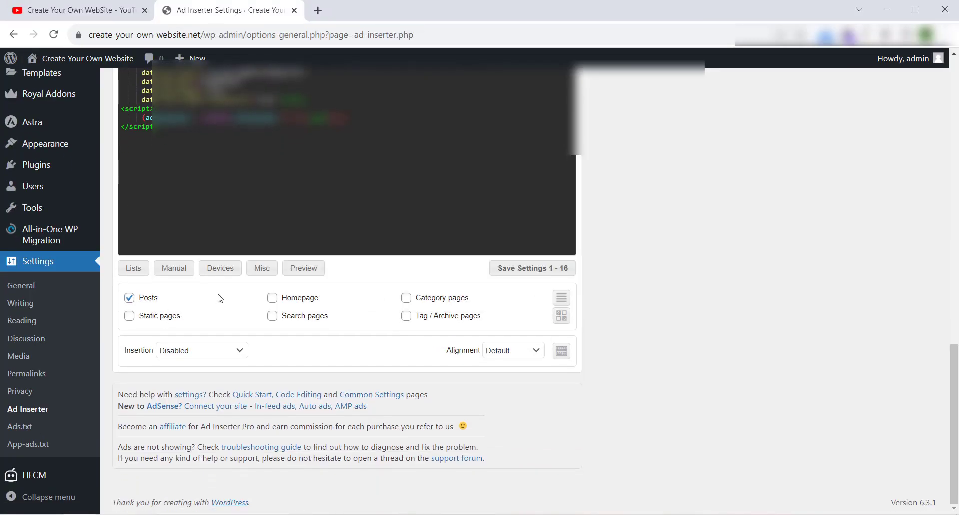
left_click(272, 298)
left_click(130, 316)
- Set Block 2's insertion to After post and its alignment to Center, and save the settings for blocks 1 - 16
left_click(196, 355)
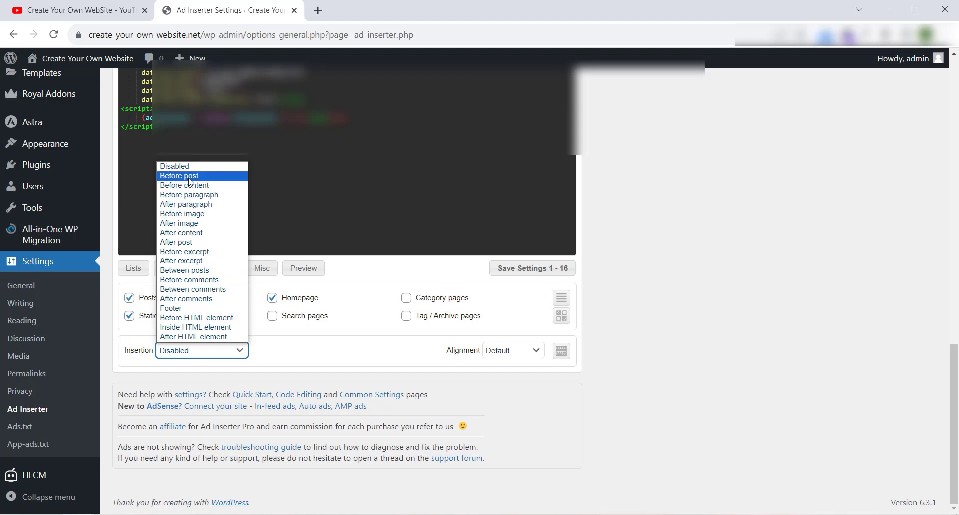
left_click(185, 244)
left_click(516, 354)
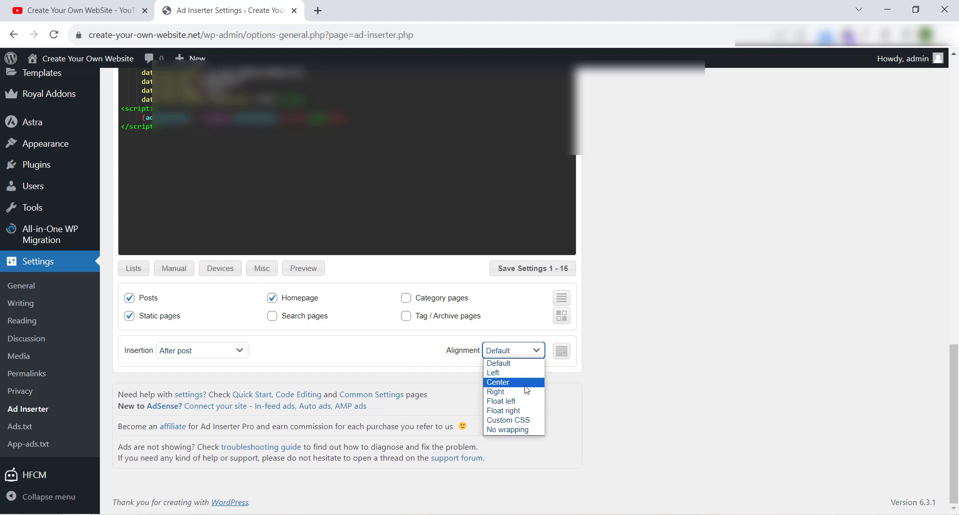
left_click(515, 382)
scroll(650, 367, "up", 3)
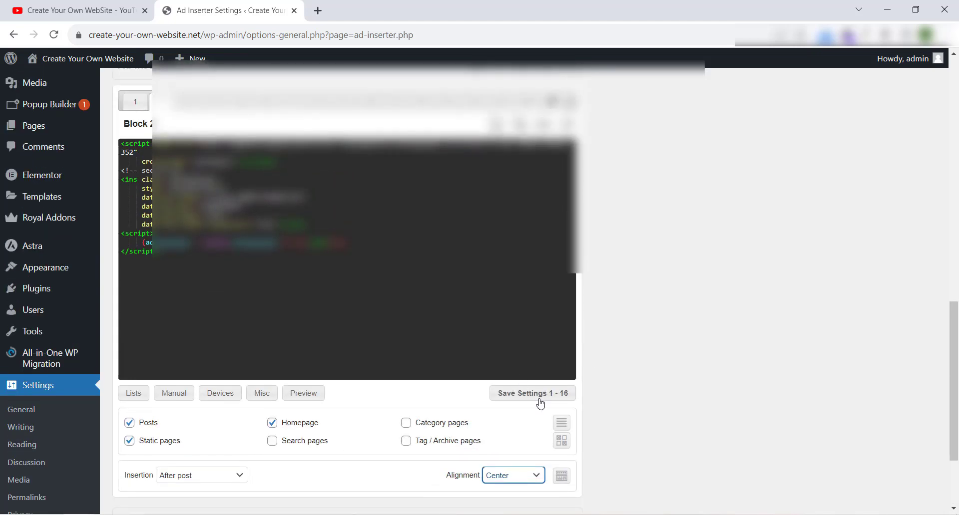
left_click(538, 398)
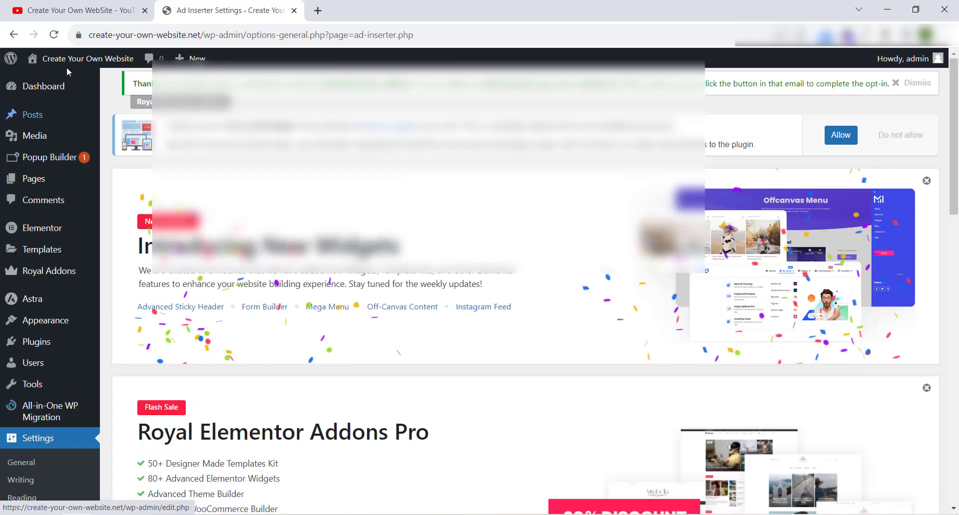
- Visit the live site and inspect the homepage's ad areas below the header and above the footer
mouse_move(65, 60)
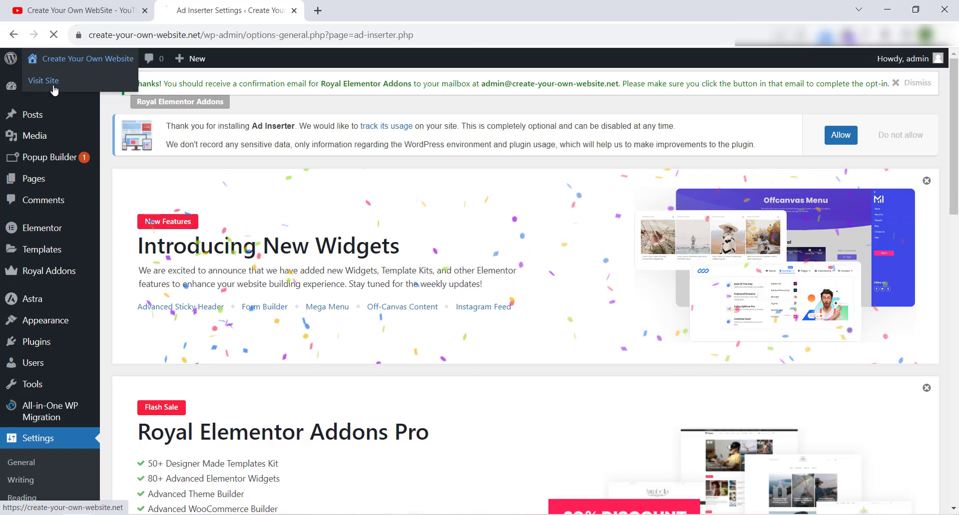
left_click(43, 82)
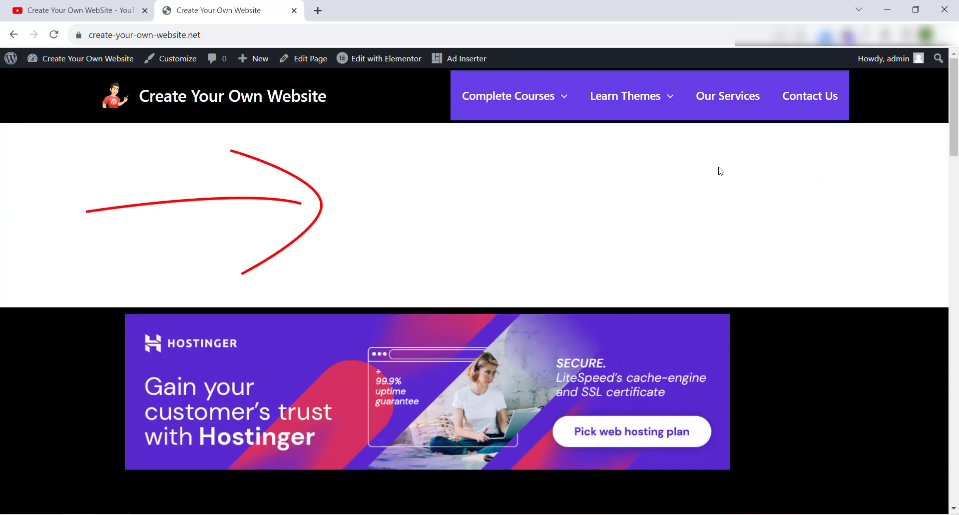
mouse_move(953, 118)
left_mouse_down()
mouse_move(941, 456)
mouse_move(953, 444)
mouse_move(957, 75)
mouse_move(956, 467)
left_mouse_up()
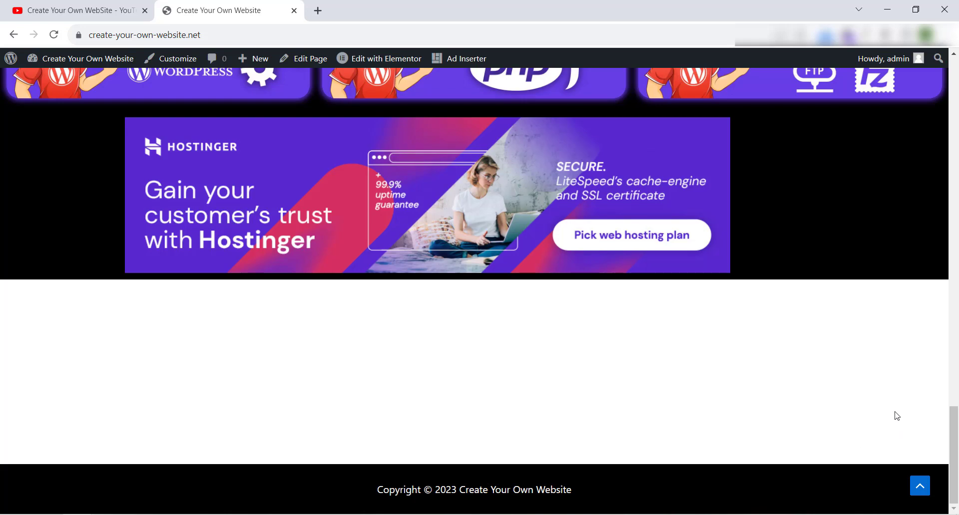
left_click_drag(954, 450, 952, 98)
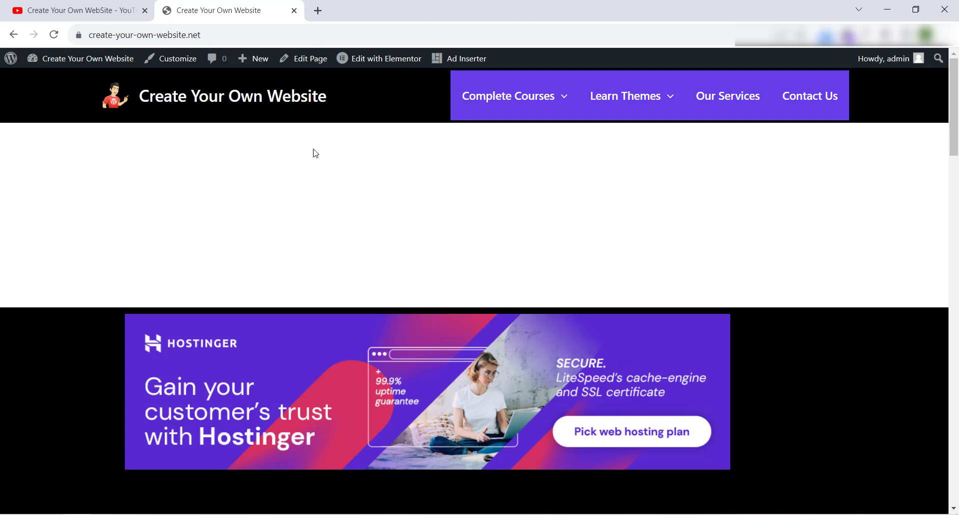
left_click_drag(953, 122, 944, 86)
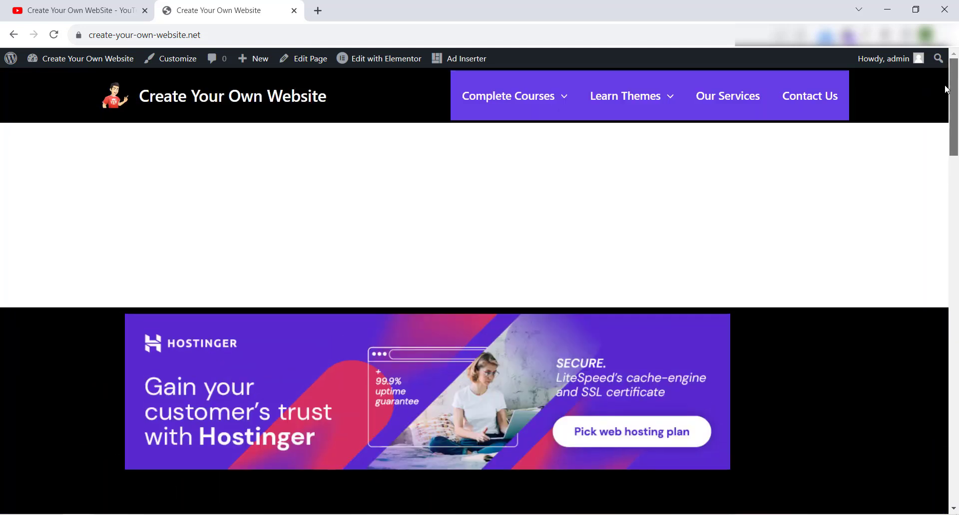